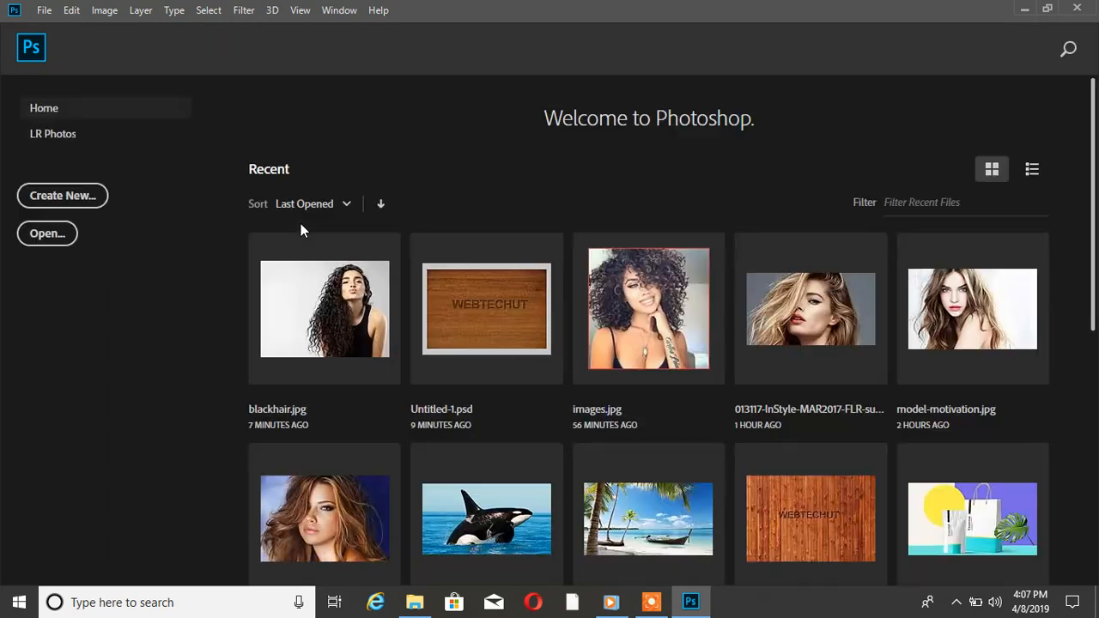
Open the recent image blackhair.jpg and stack a copy of the Background and a new empty layer above it.
click(318, 321)
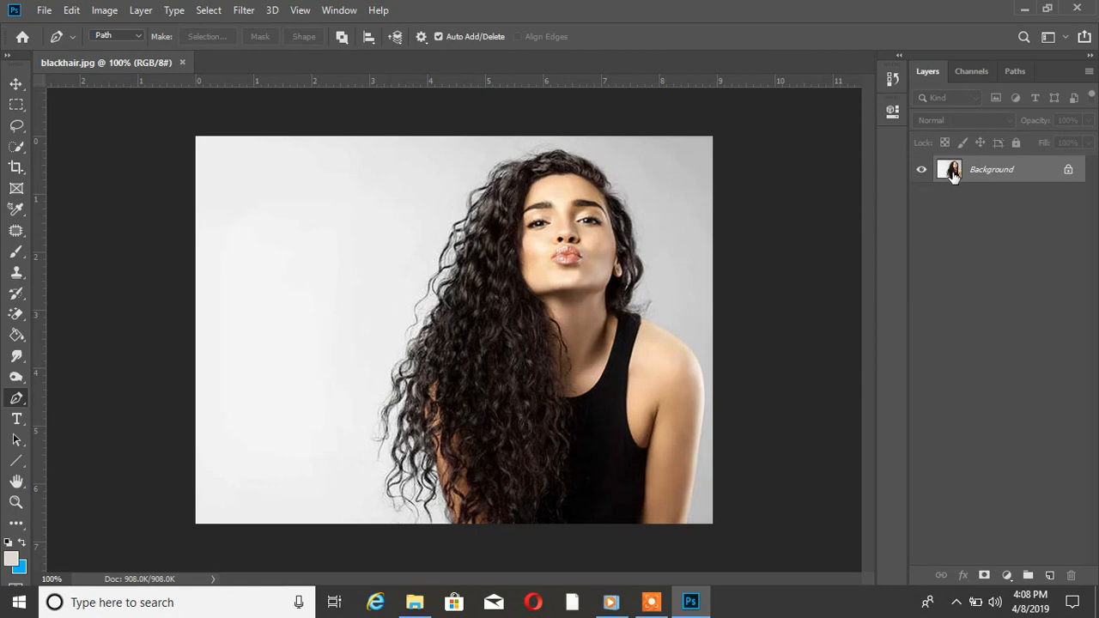
key(ctrl+j)
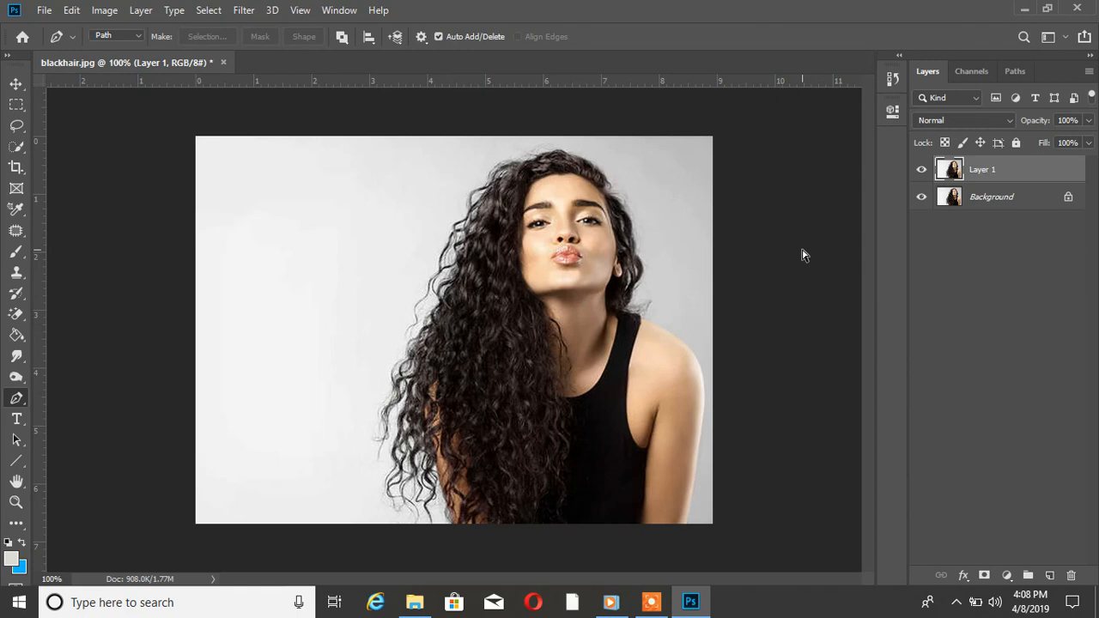
key(ctrl+shift+n)
key(Return)
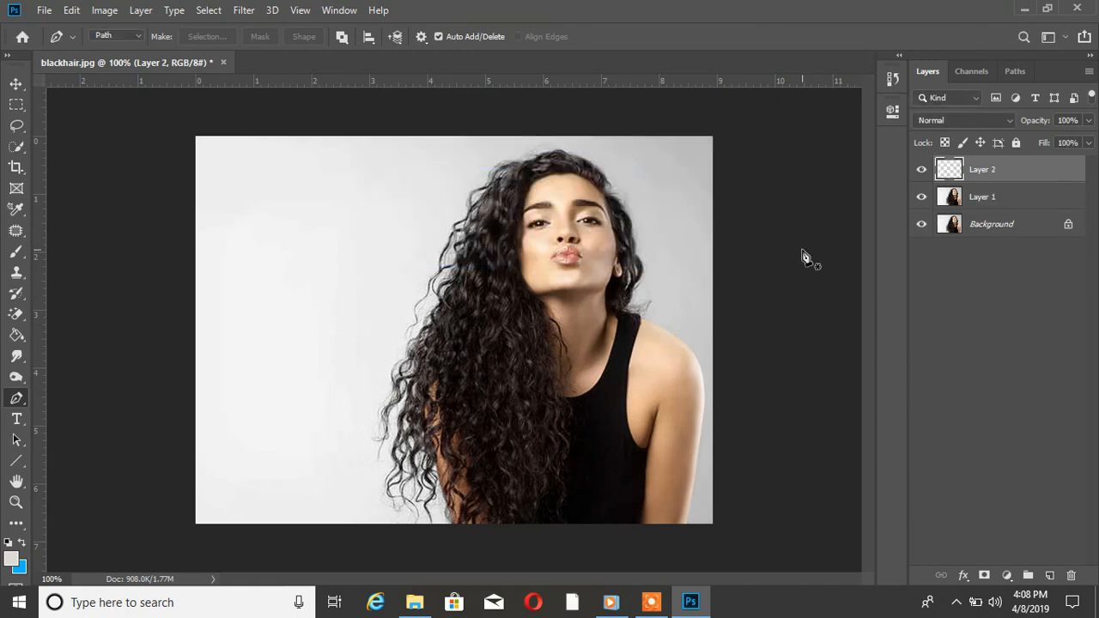
Trace a Pen tool path just outside the long curls, from the image's lower edge up to the crown's left side.
click(396, 516)
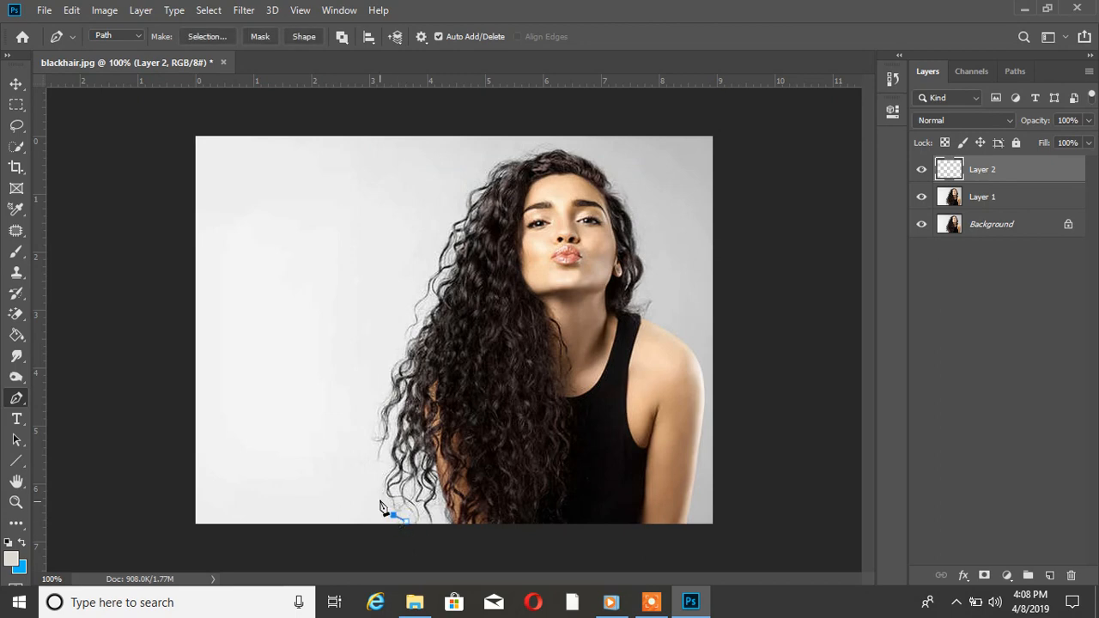
click(373, 466)
click(366, 444)
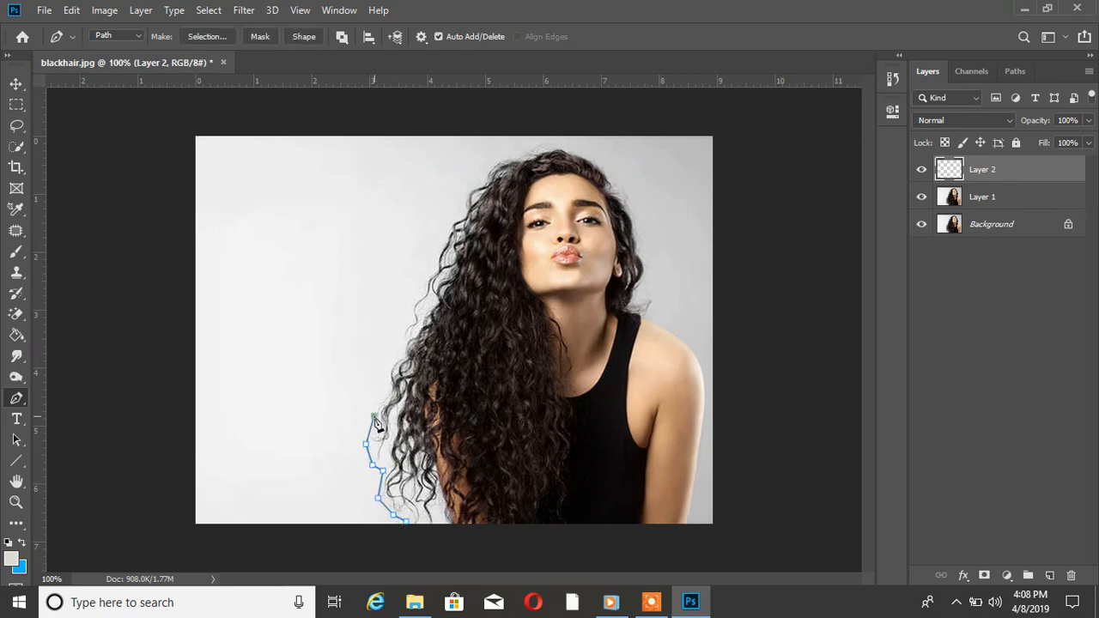
click(374, 416)
click(376, 398)
click(386, 373)
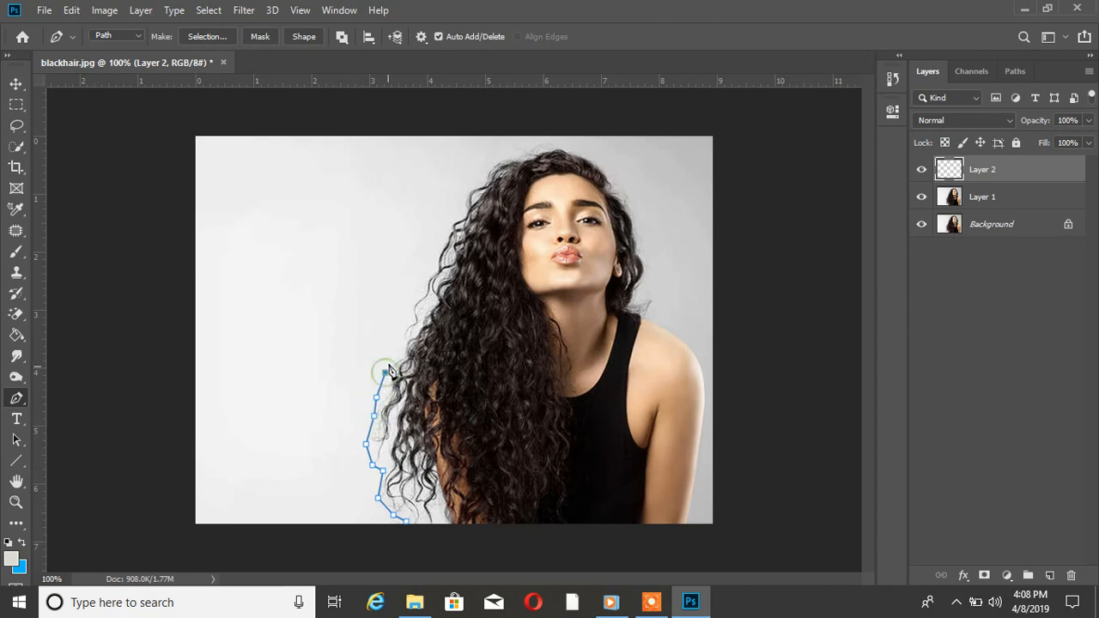
click(397, 335)
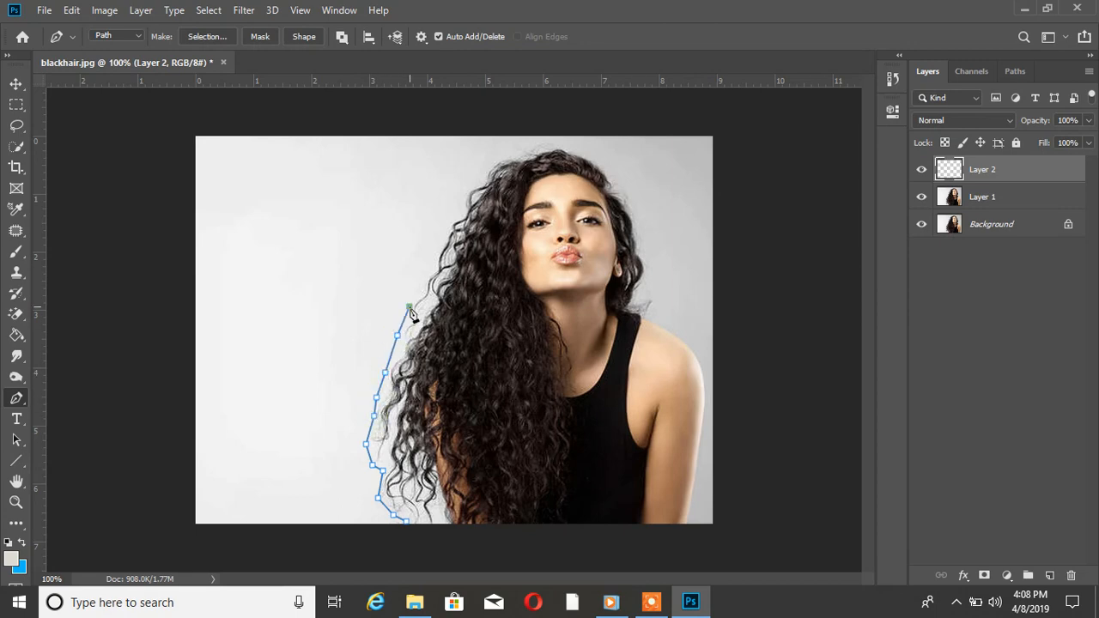
click(409, 306)
click(426, 273)
click(440, 240)
click(448, 216)
click(456, 211)
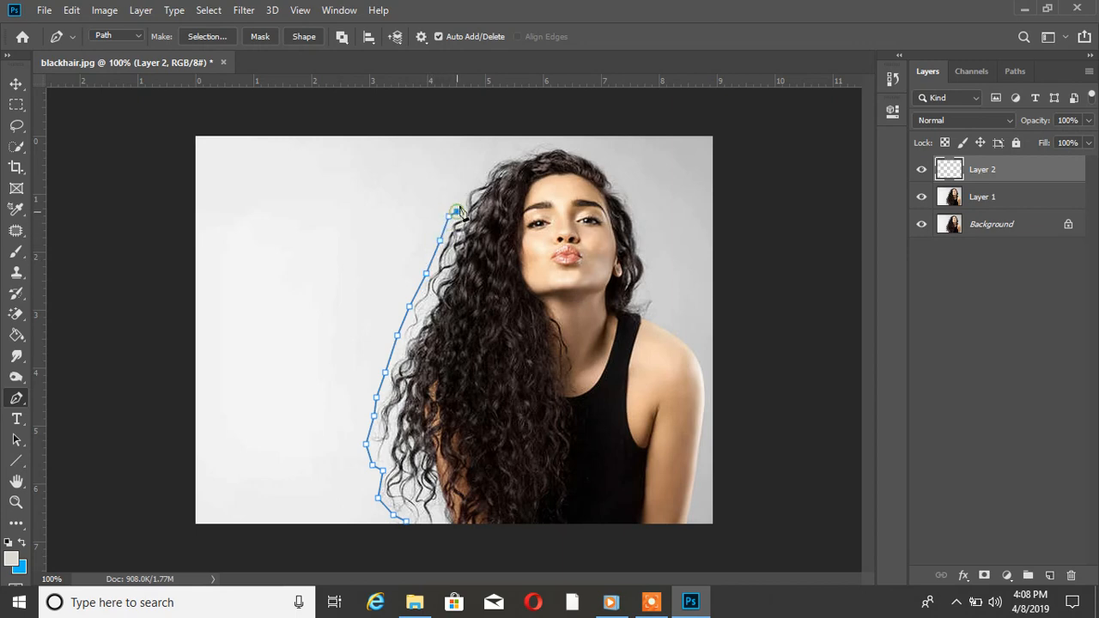
click(459, 196)
click(470, 180)
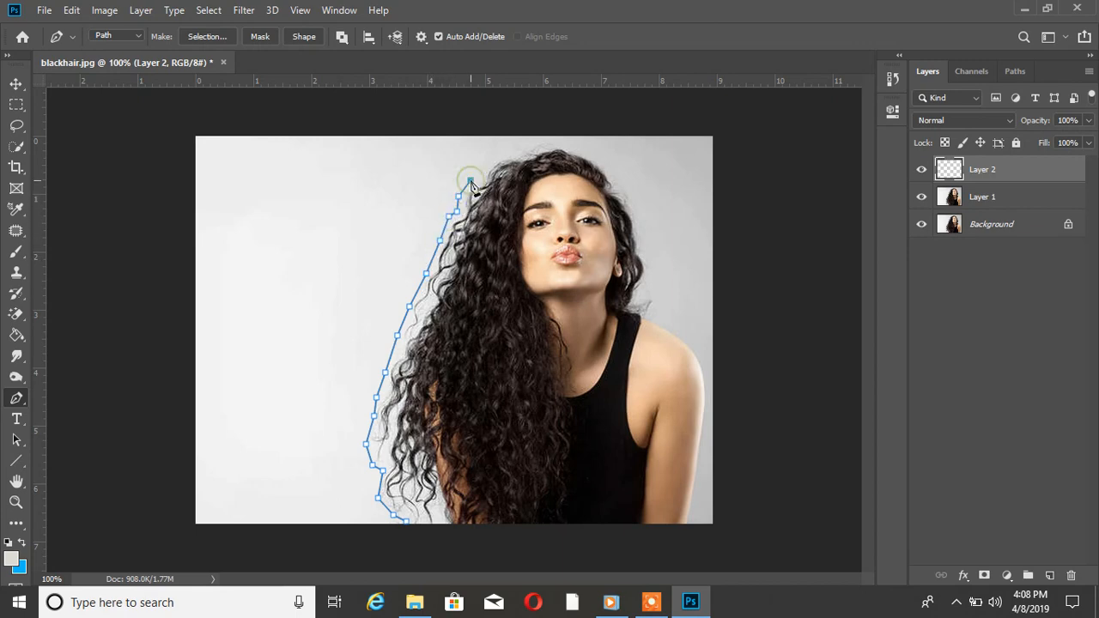
Continue the path over the top of the head and down the short hair side to just above the shoulder.
click(483, 163)
click(505, 148)
click(512, 148)
click(563, 140)
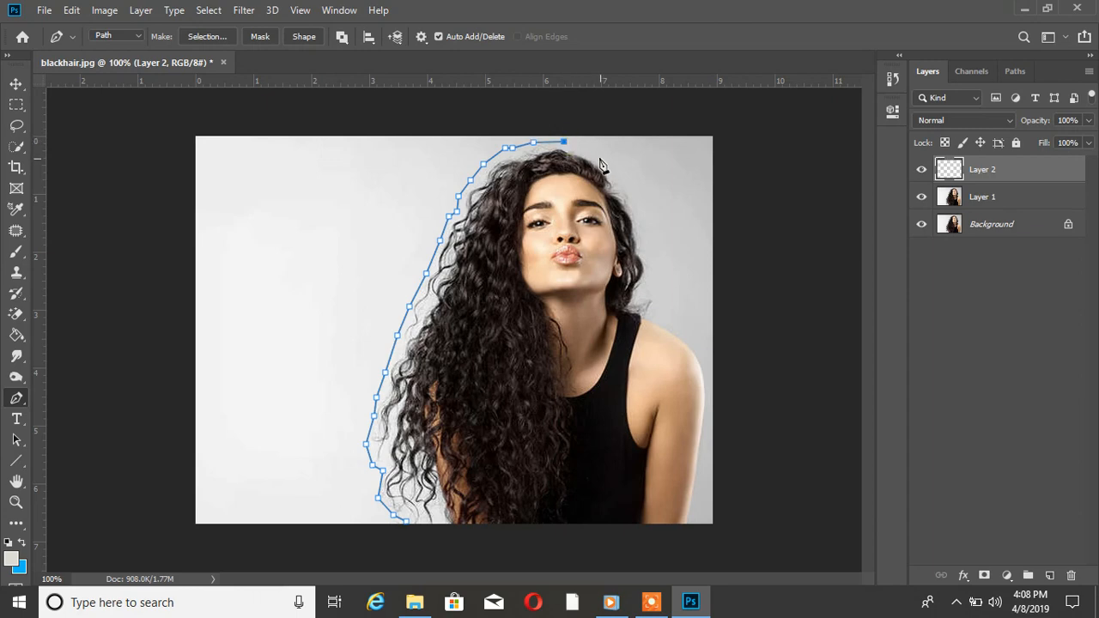
click(595, 155)
click(610, 172)
click(631, 192)
click(638, 209)
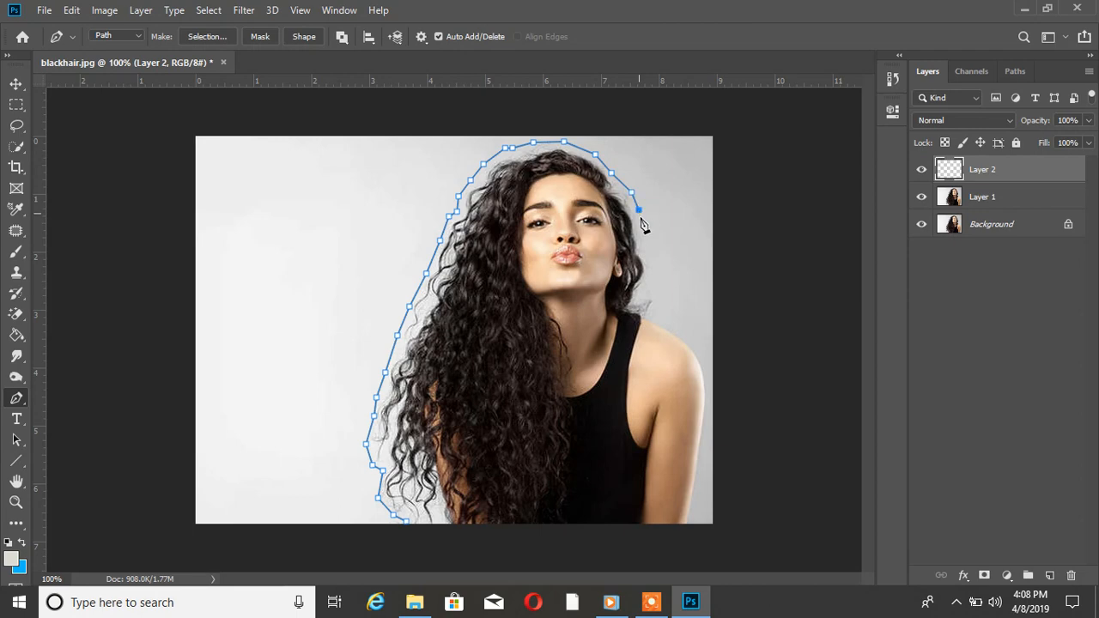
click(645, 232)
click(647, 252)
click(646, 278)
click(642, 290)
click(649, 292)
click(656, 299)
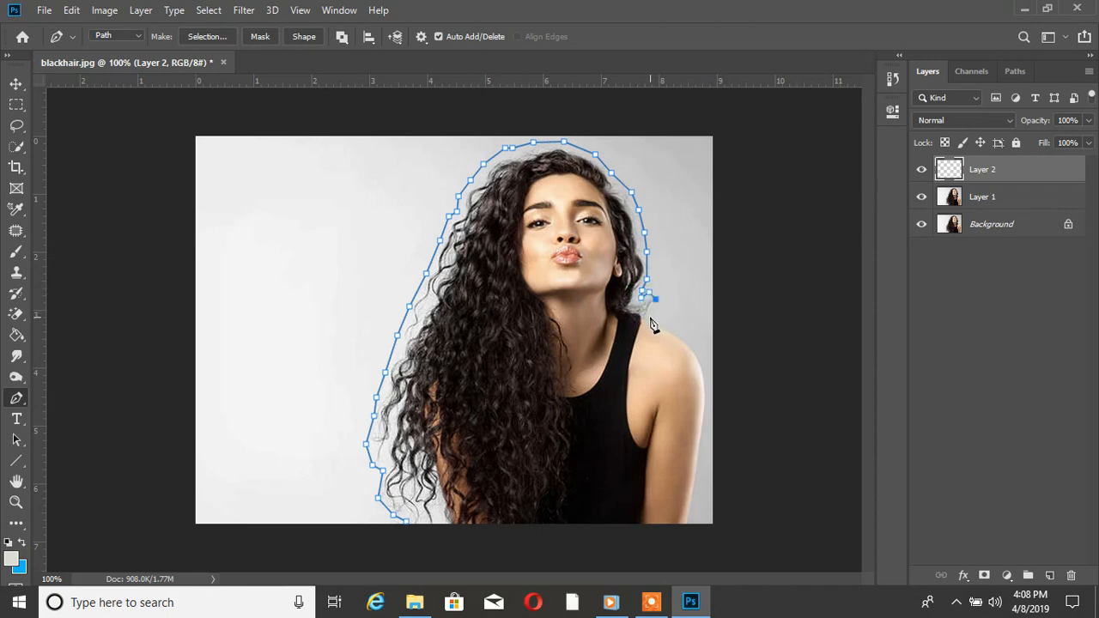
Trace the path along the shoulder and outer arm, and close it along the image's lower edge at the starting anchor.
click(649, 317)
drag(688, 346, 706, 371)
click(703, 391)
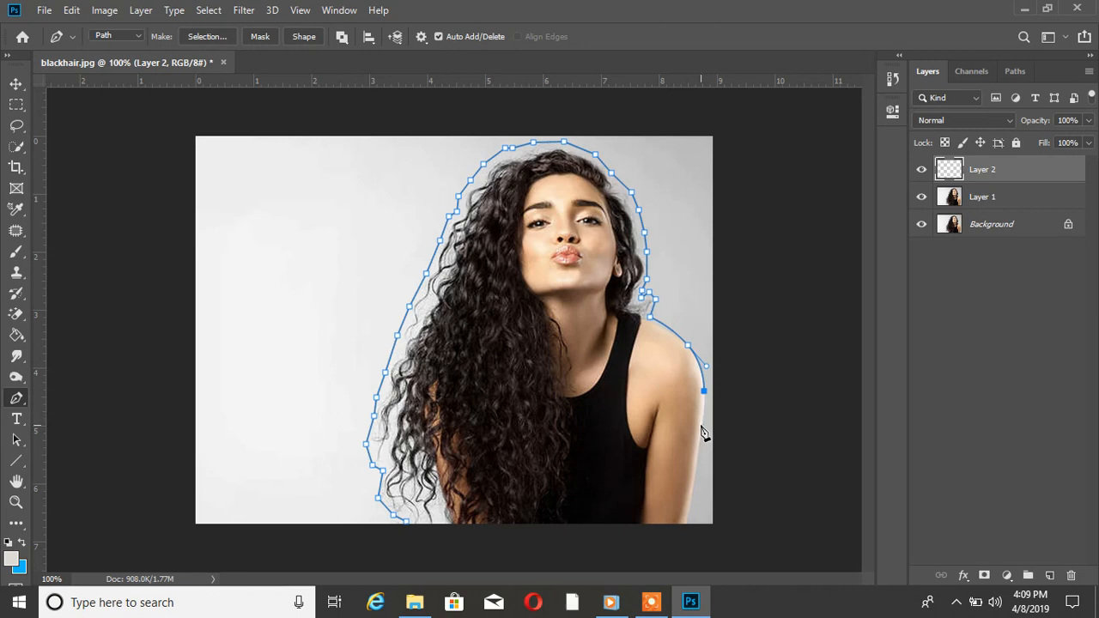
click(701, 424)
key(ctrl+z)
click(703, 414)
click(698, 461)
click(691, 508)
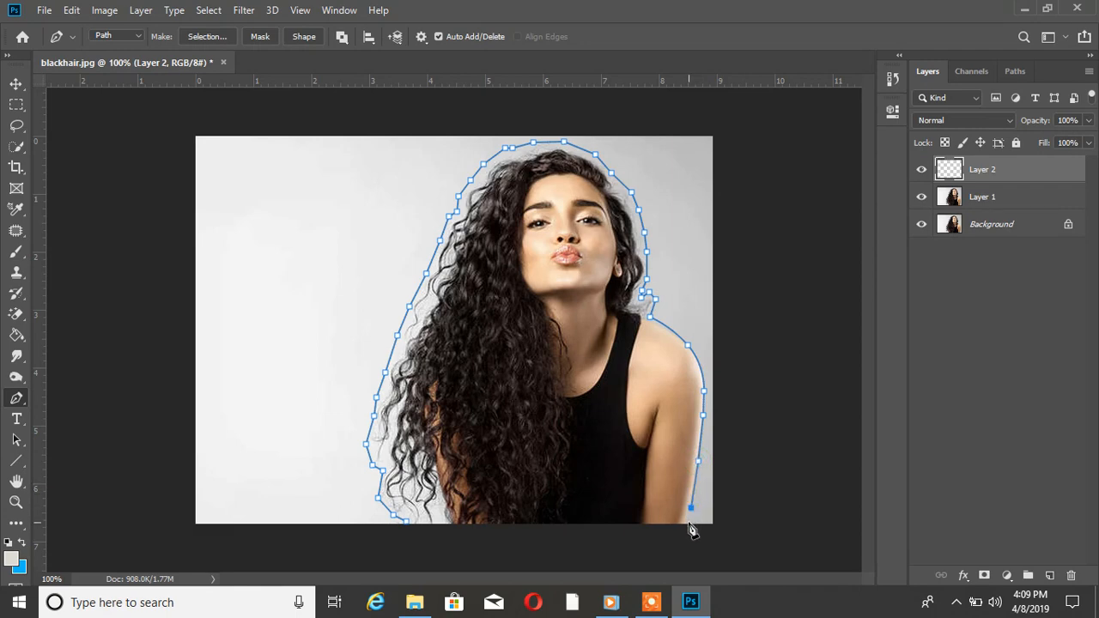
click(690, 521)
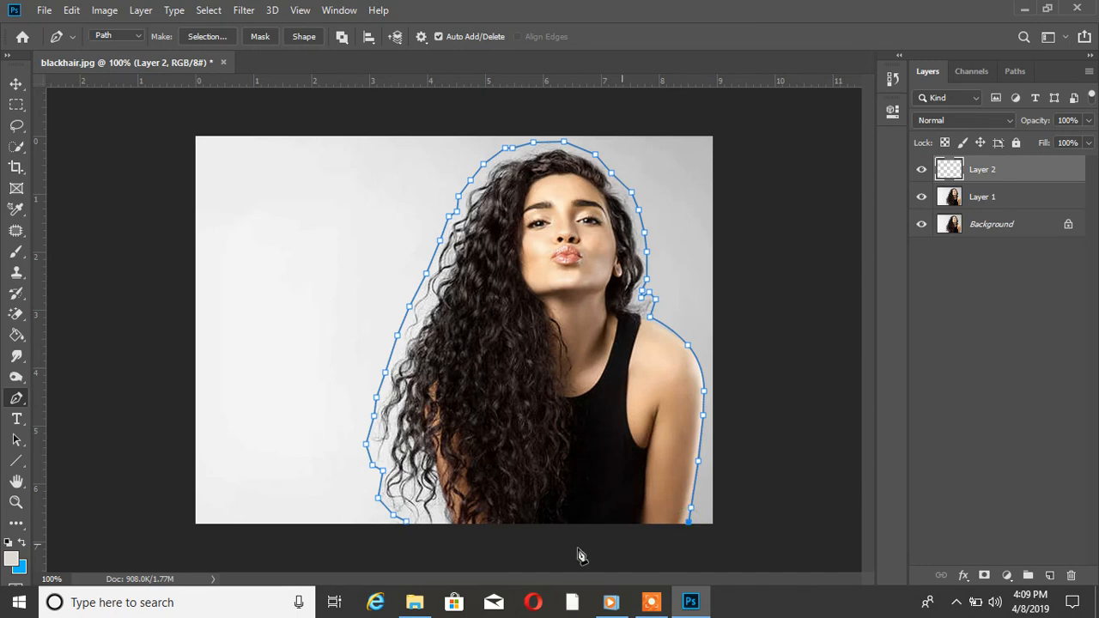
click(408, 523)
click(658, 525)
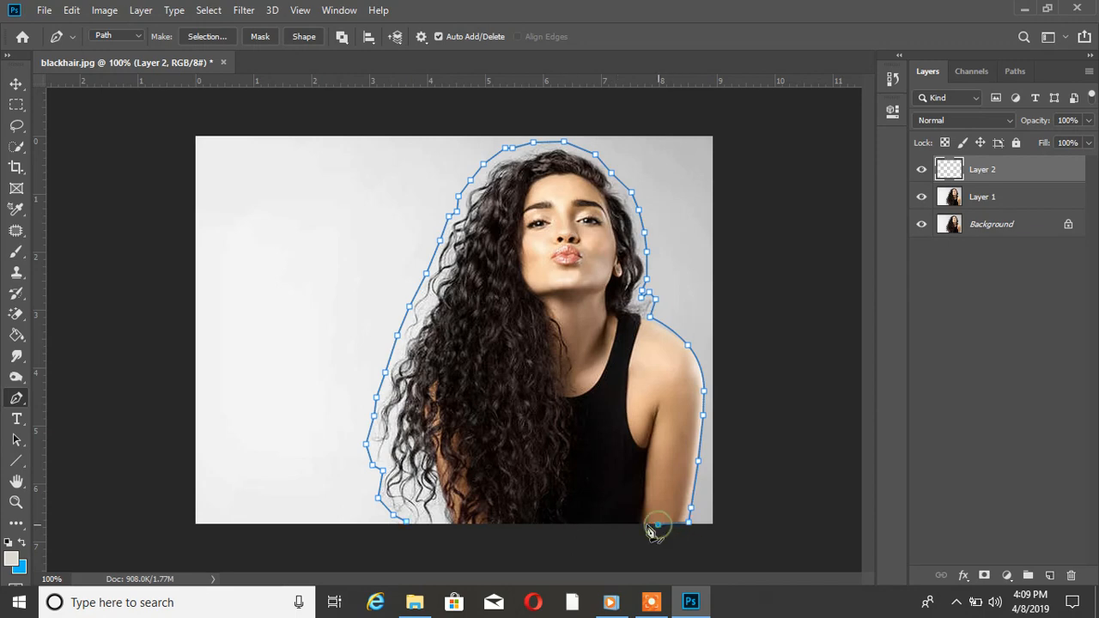
click(408, 523)
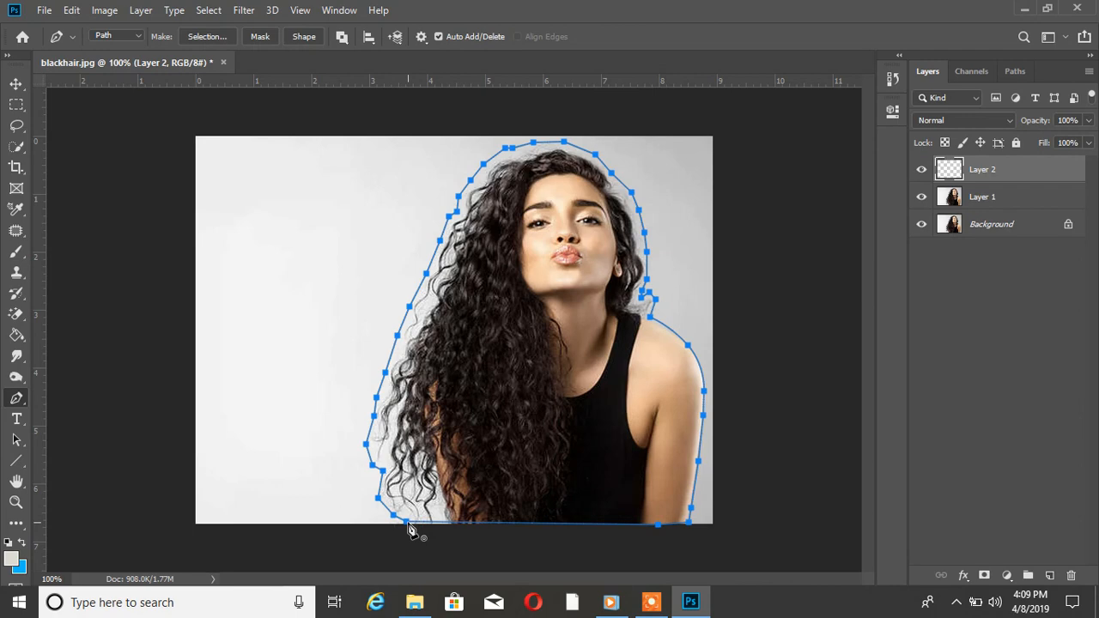
Convert the closed path around the woman into a selection.
right_click(486, 400)
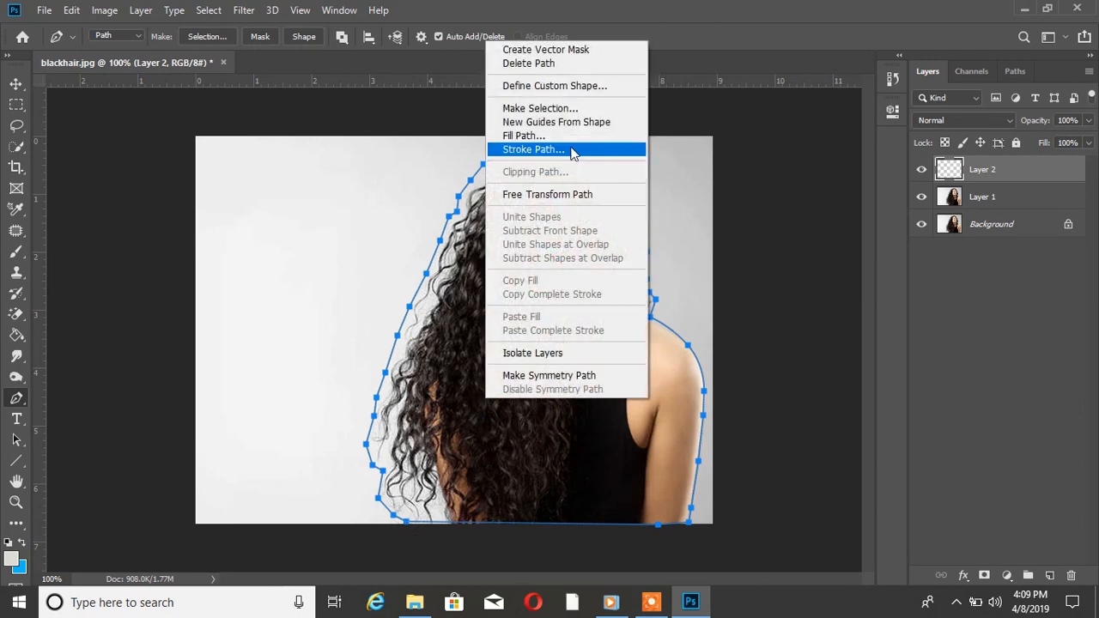
click(559, 109)
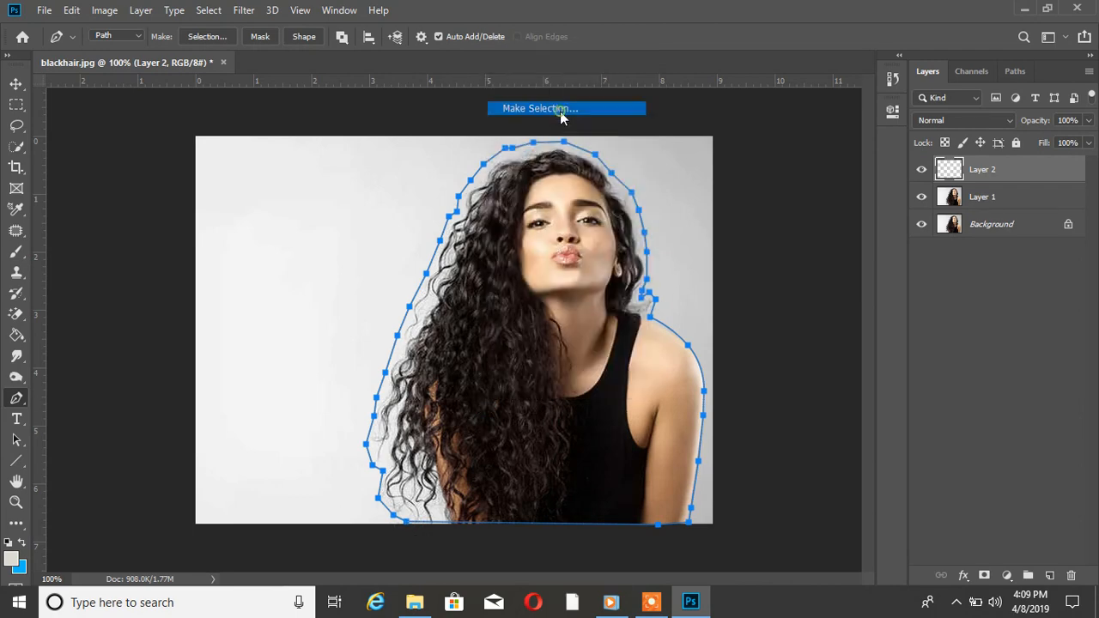
click(635, 144)
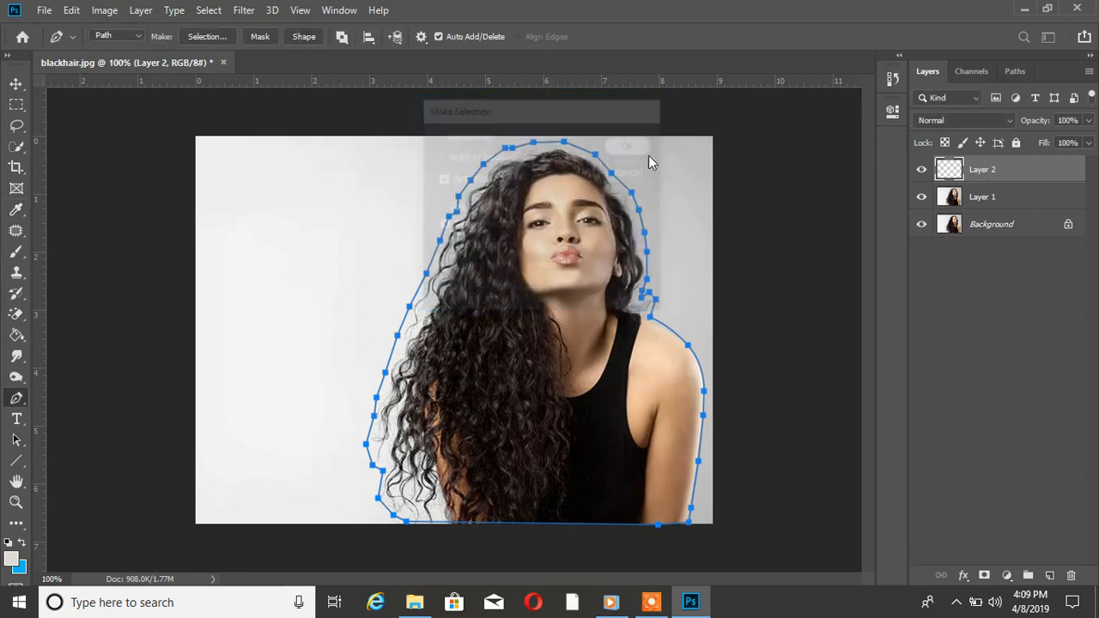
Add a layer mask to Layer 1 from the selection of the woman.
click(984, 576)
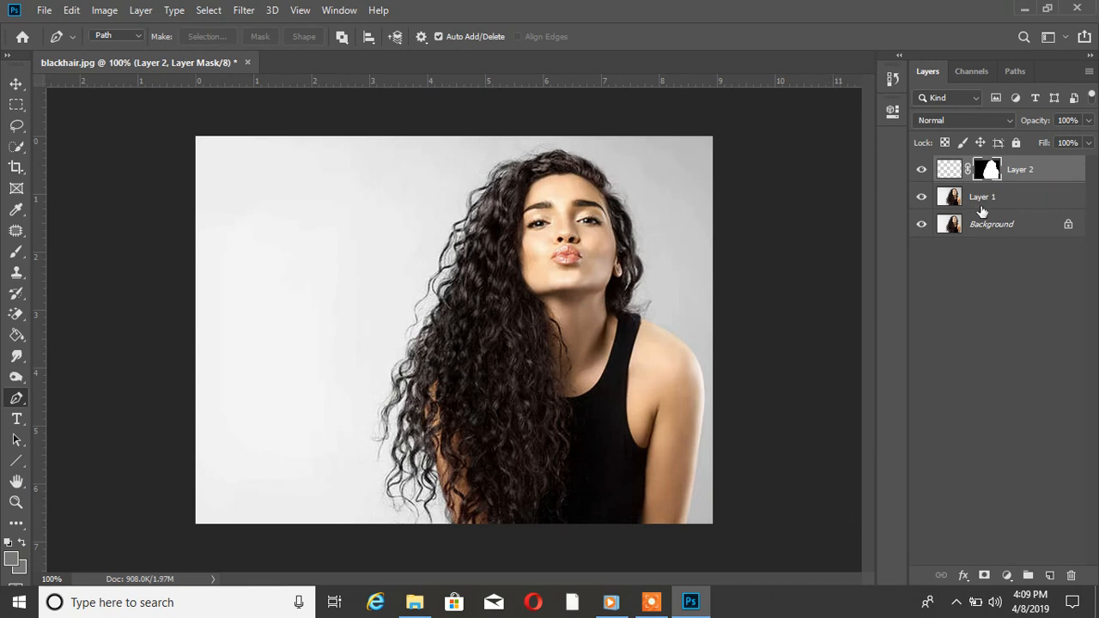
key(ctrl+z)
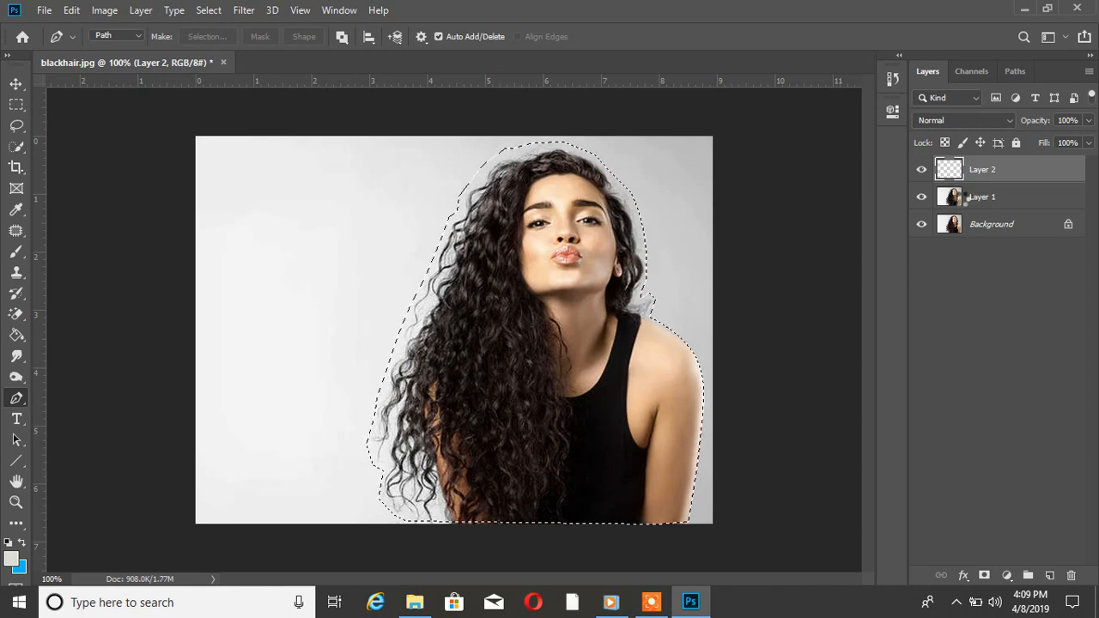
click(986, 199)
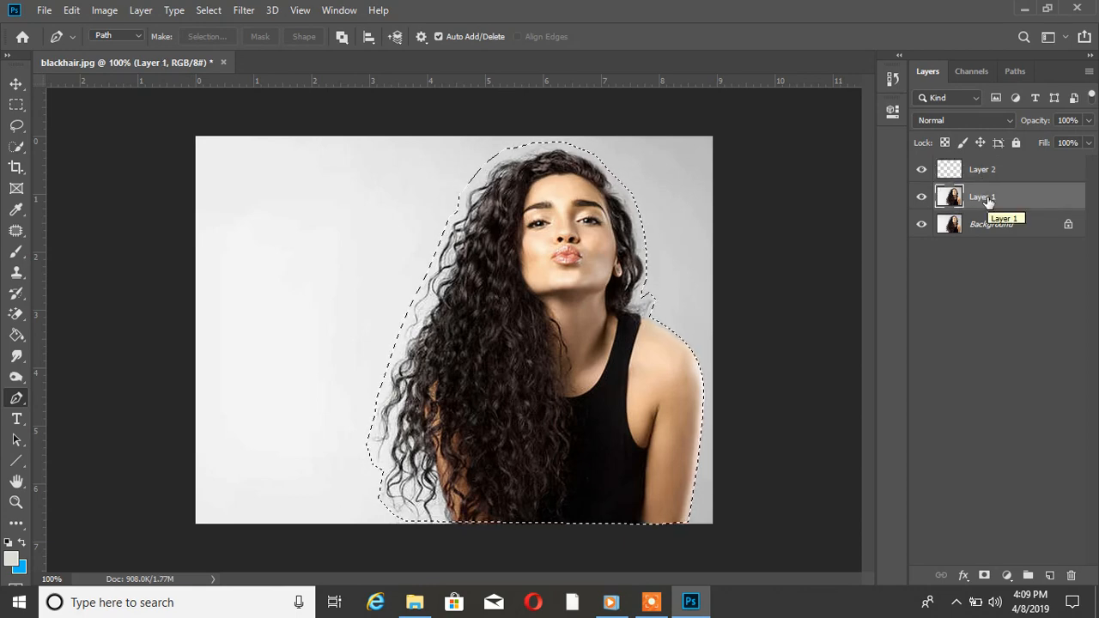
click(984, 576)
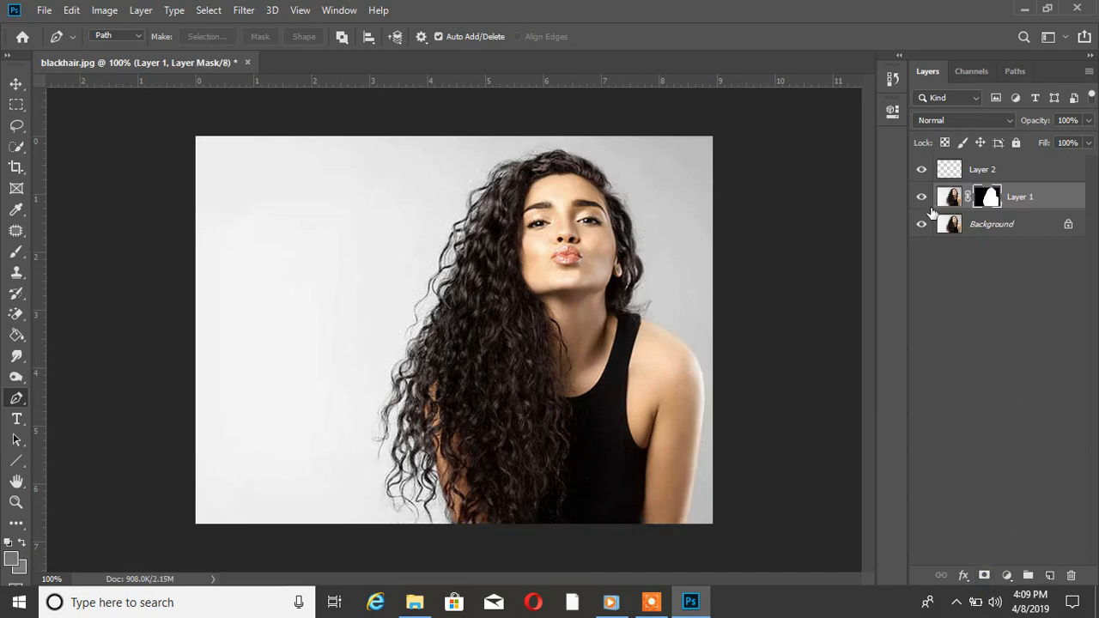
Fill Layer 2 with the blue background color and place it below the masked Layer 1.
click(949, 170)
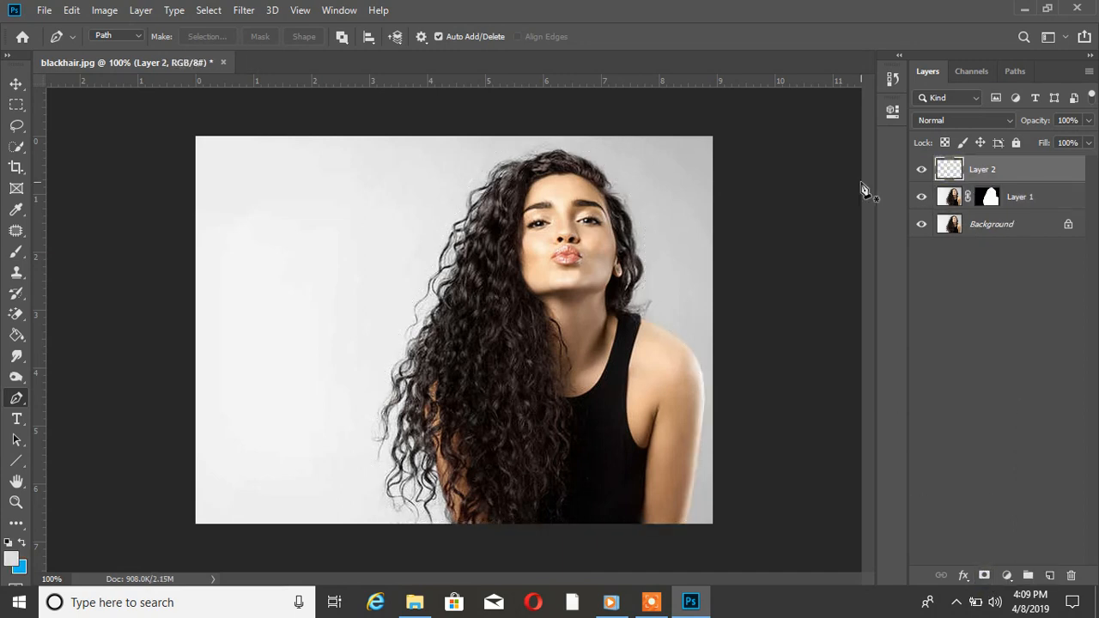
key(alt+BackSpace)
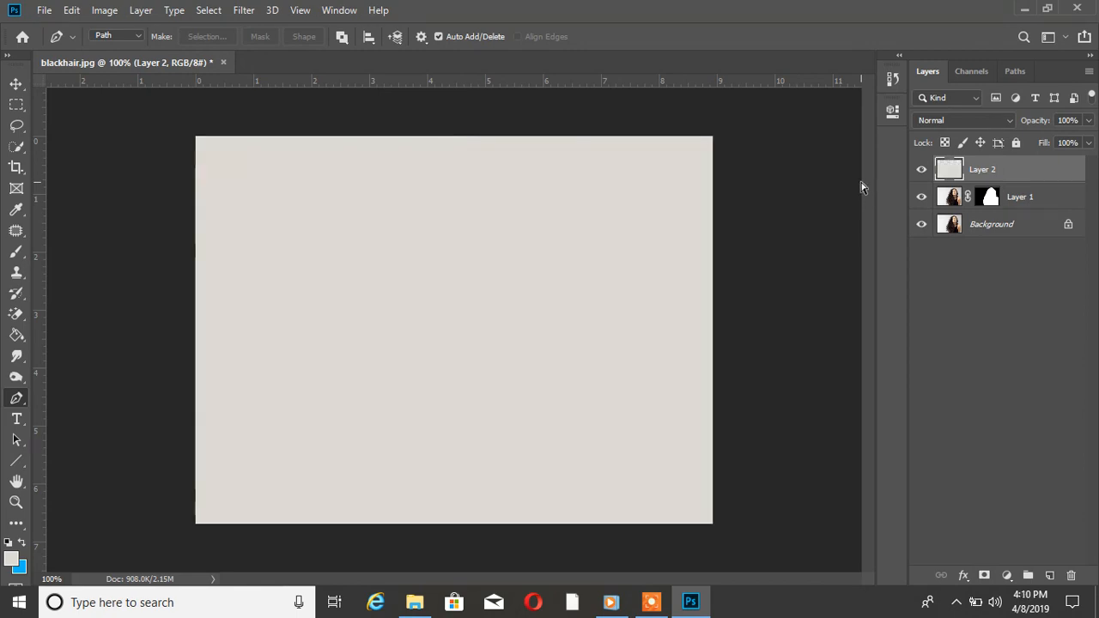
key(ctrl+BackSpace)
key(ctrl+bracketleft)
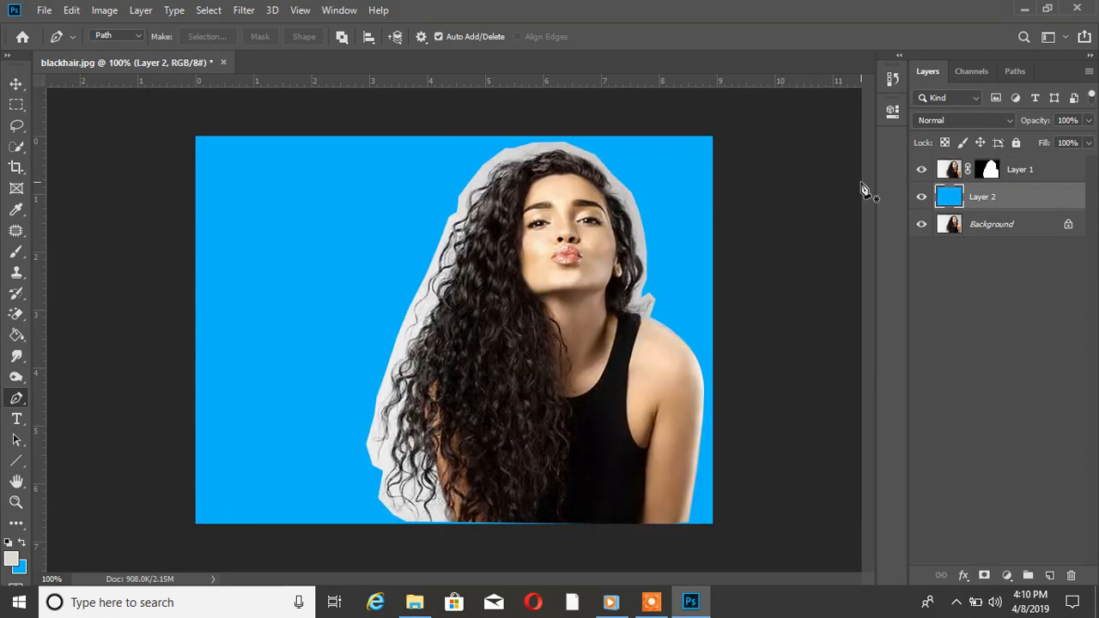
Refine Layer 1's mask in Select and Mask by painting an enlarged Refine Edge Brush along the hair outline from the lower curls to the shoulder.
click(987, 171)
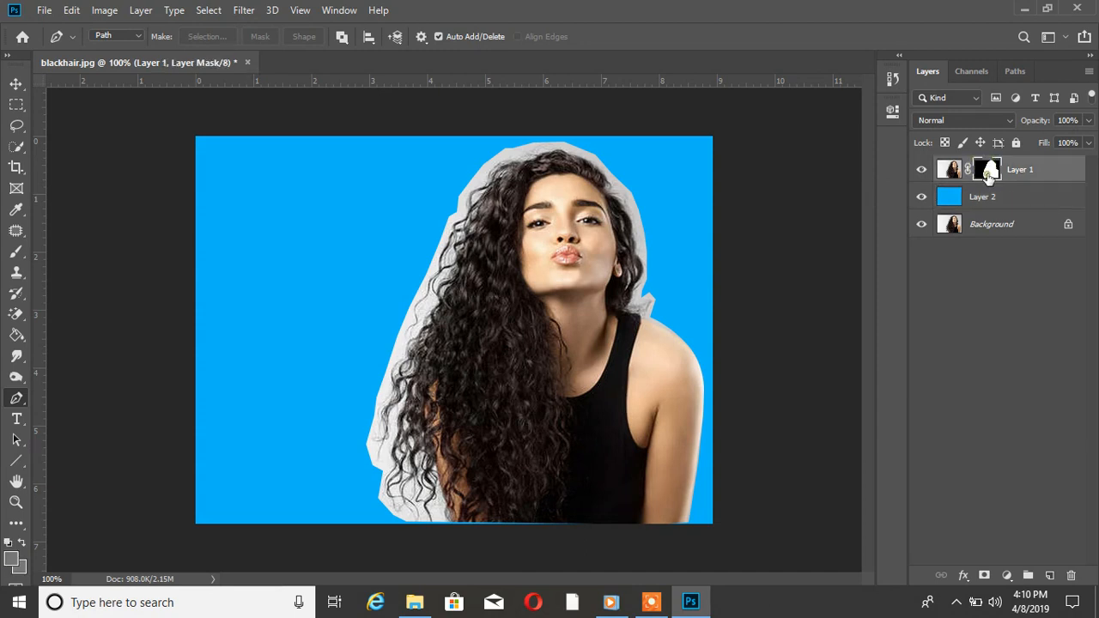
double_click(988, 172)
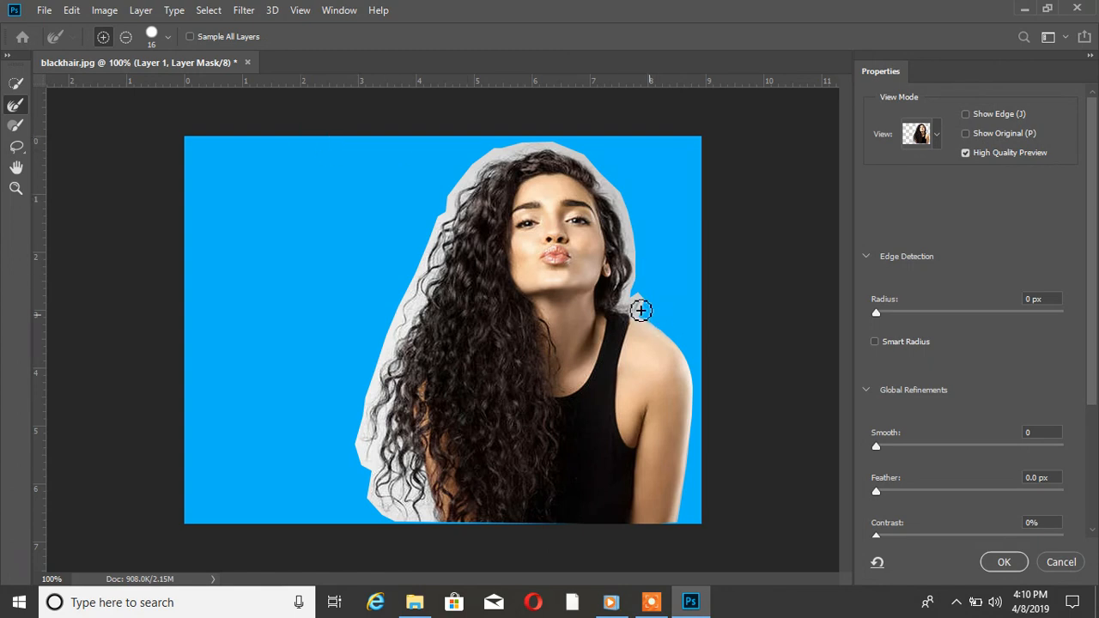
click(169, 37)
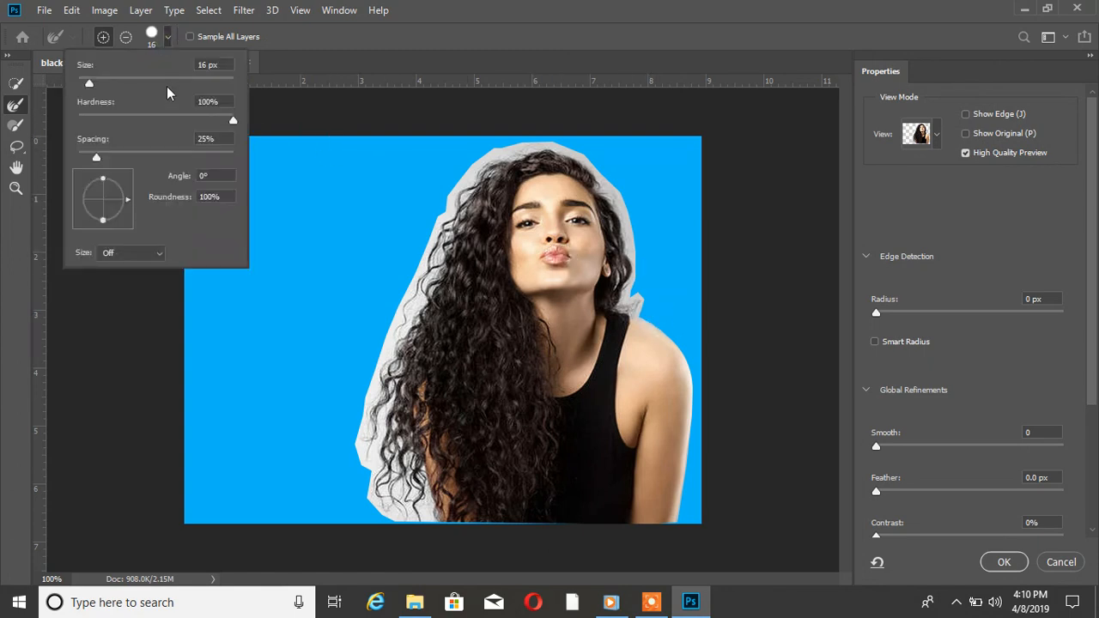
click(146, 82)
click(119, 77)
mouse_move(359, 475)
mouse_down()
mouse_move(385, 498)
mouse_move(421, 507)
mouse_move(363, 456)
mouse_move(373, 391)
mouse_move(369, 440)
mouse_up()
mouse_move(362, 378)
mouse_down()
mouse_move(385, 361)
mouse_move(396, 298)
mouse_move(455, 170)
mouse_move(507, 132)
mouse_move(592, 157)
mouse_move(627, 215)
mouse_move(638, 285)
mouse_up()
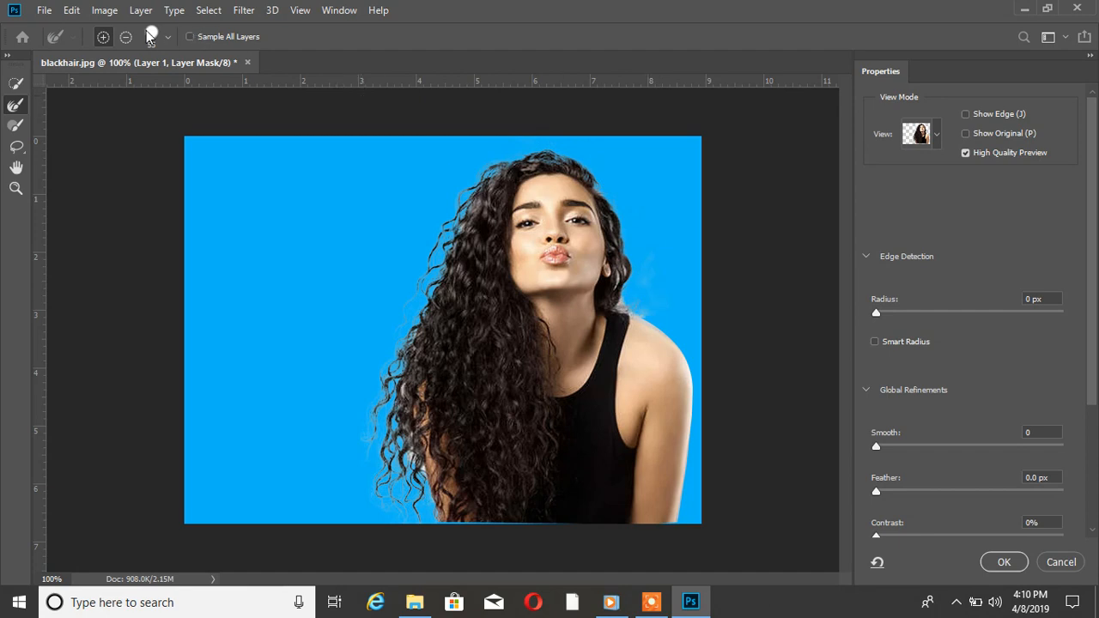
Set the Refine Edge Brush size to 24 px and paint away the pale fringe above the woman's shoulder and beside her neck.
click(170, 38)
click(97, 80)
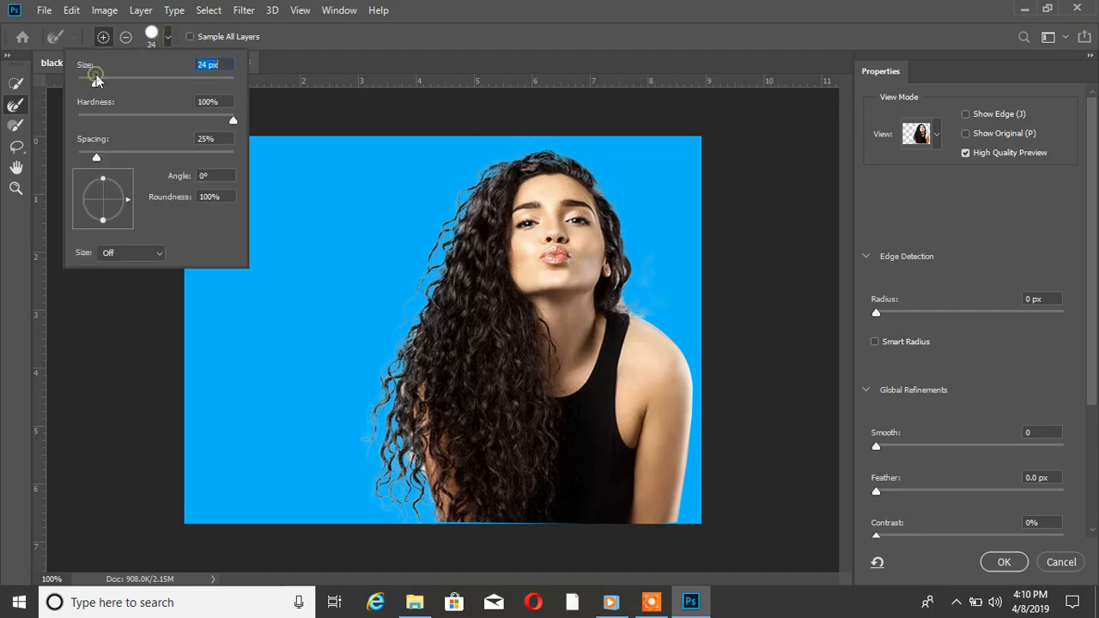
click(656, 310)
key(ctrl+plus)
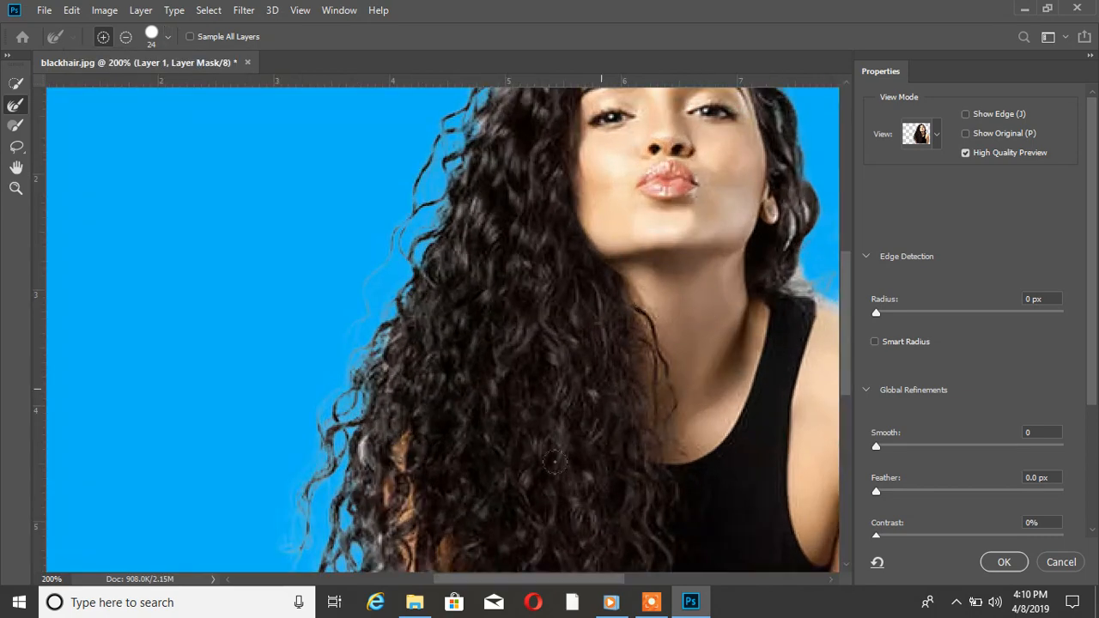
drag(555, 579, 633, 560)
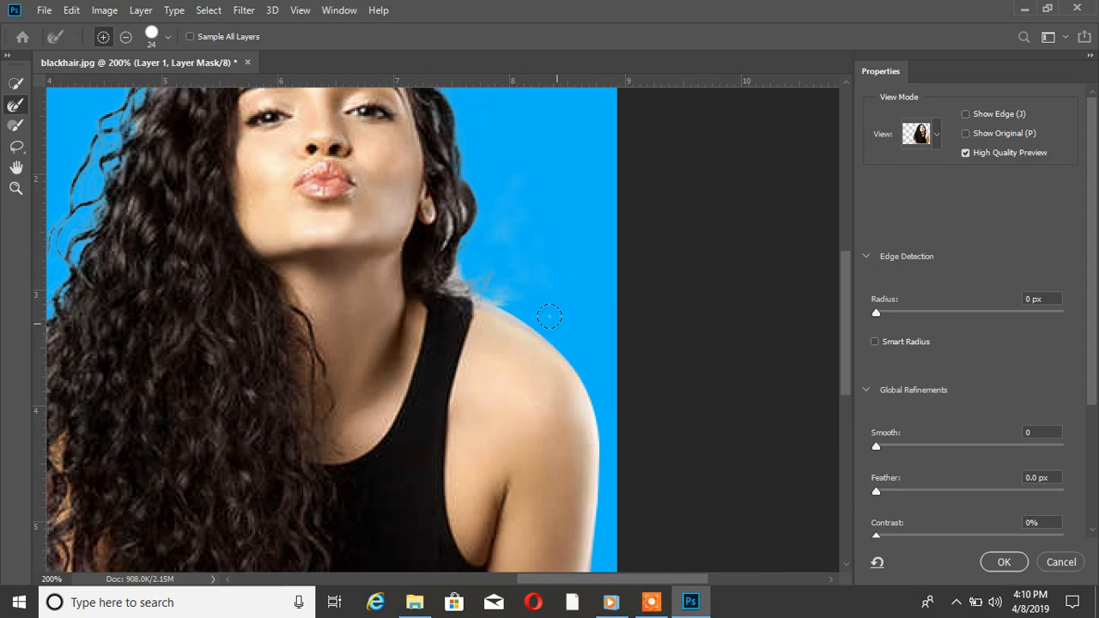
drag(550, 311, 468, 271)
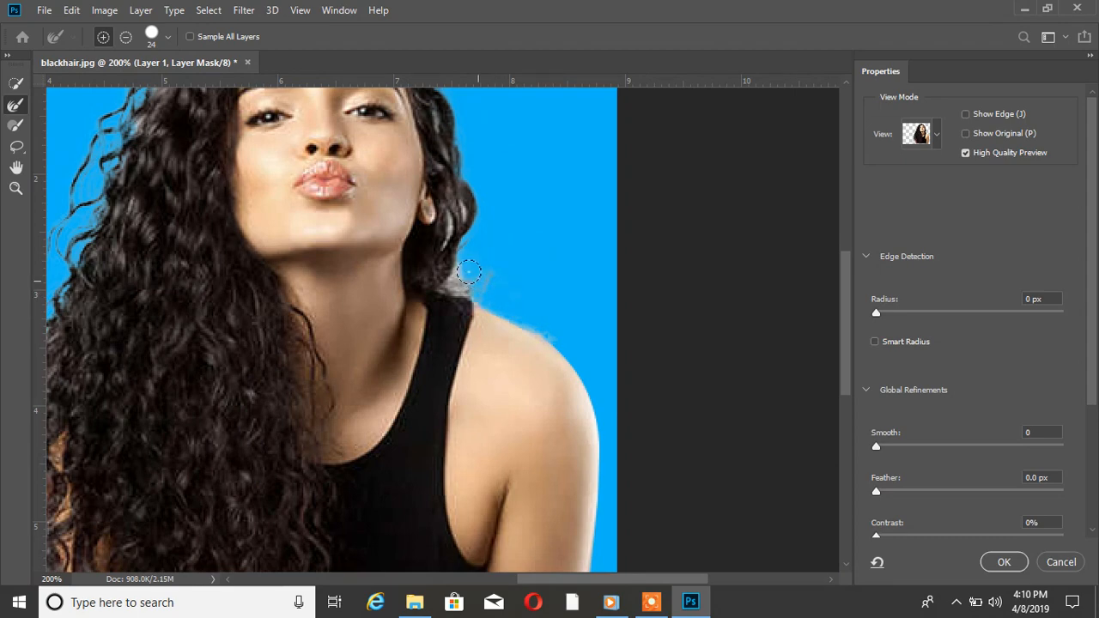
drag(463, 269, 501, 286)
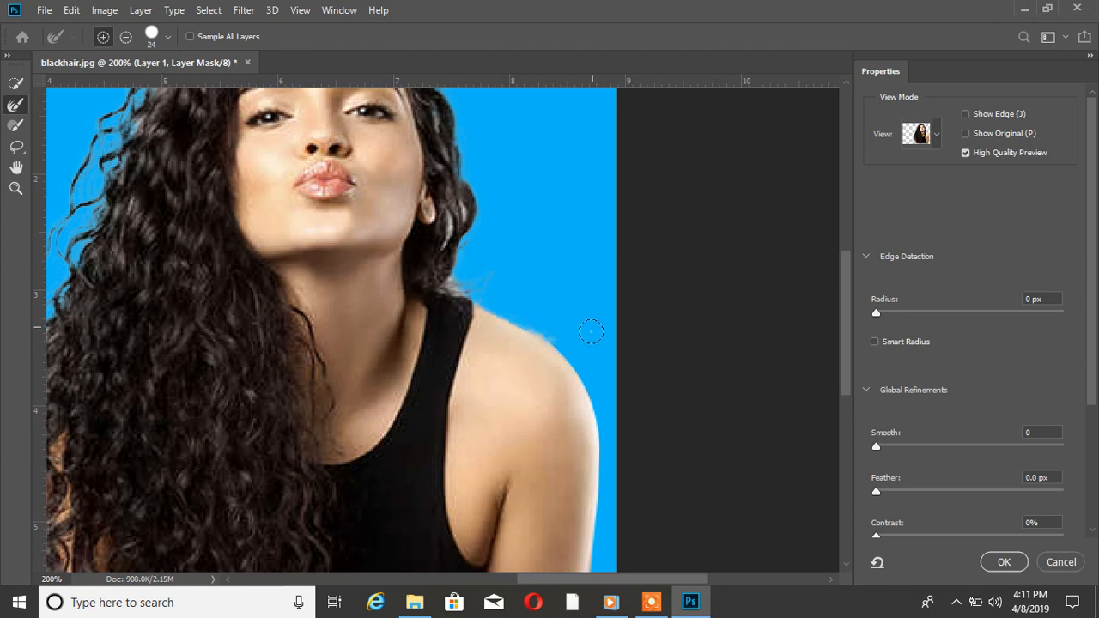
Paint the mask edge with the Refine Edge Brush around the crown of the head and the upper curls.
mouse_move(847, 349)
mouse_down()
mouse_move(865, 454)
mouse_move(857, 364)
mouse_up()
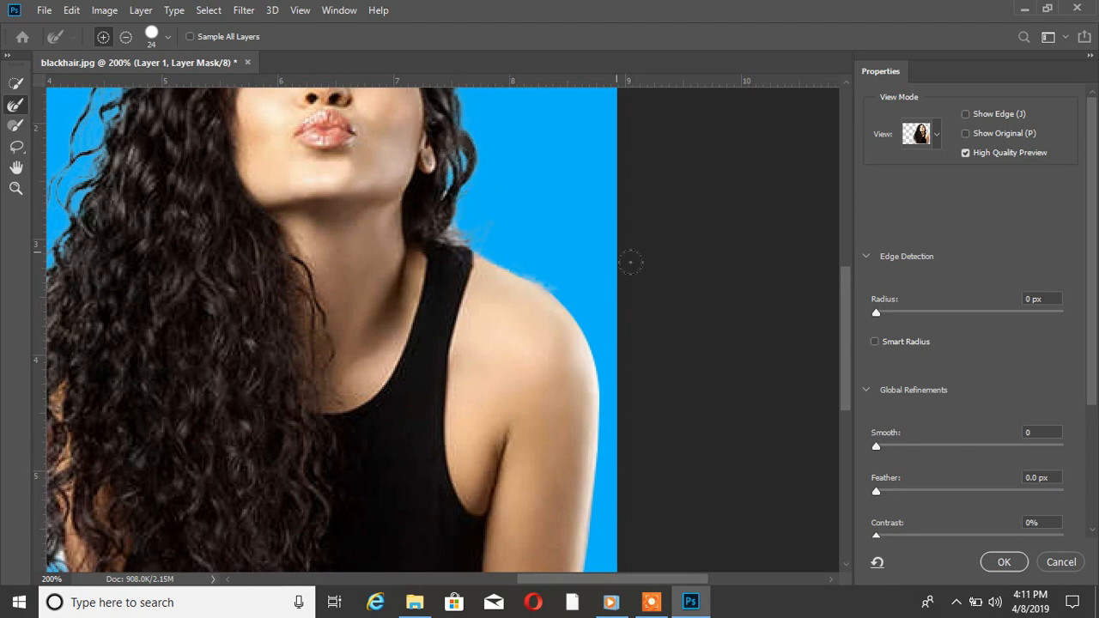
drag(850, 348, 843, 262)
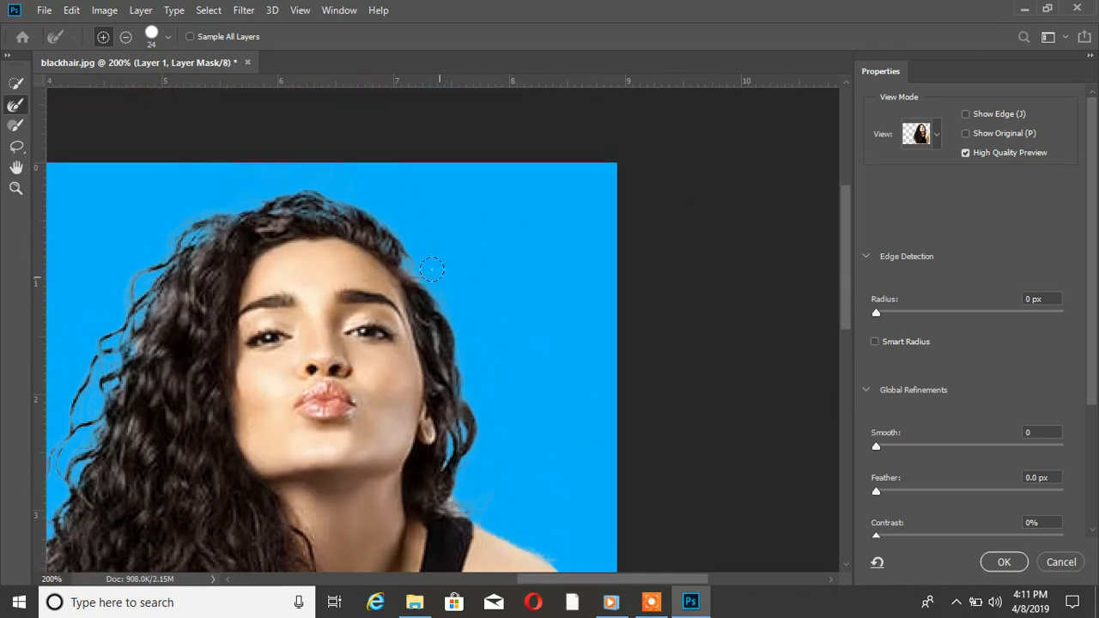
drag(407, 255, 417, 263)
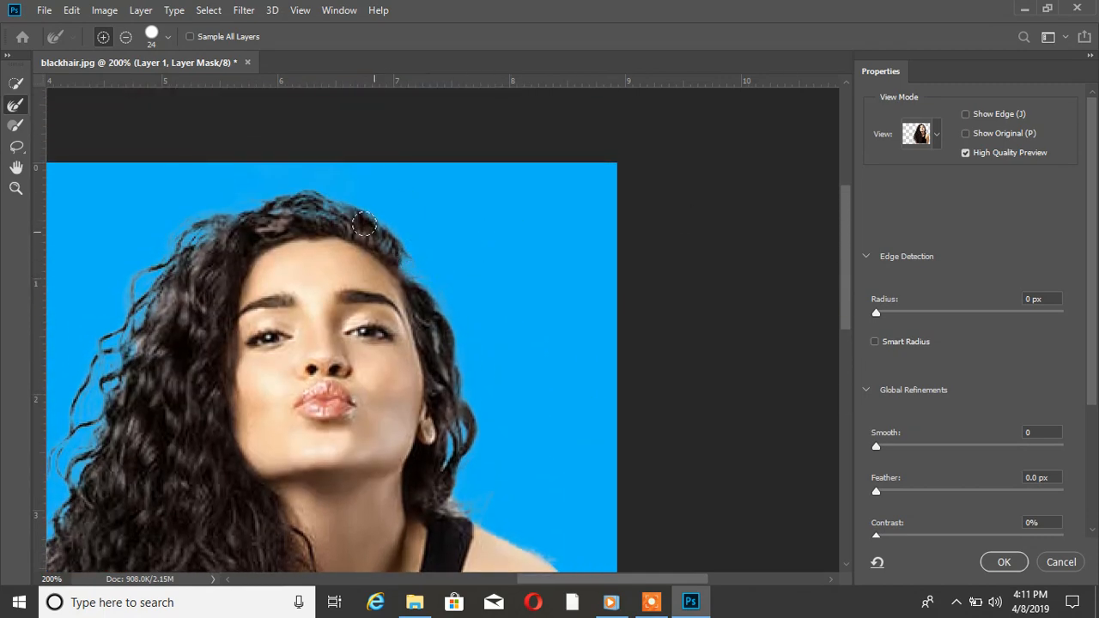
mouse_move(338, 200)
mouse_down()
mouse_move(298, 190)
mouse_move(246, 203)
mouse_up()
drag(183, 224, 131, 288)
Paint the light gaps between the lower curls with the Refine Edge Brush and apply the refined mask to Layer 1.
drag(644, 583, 583, 586)
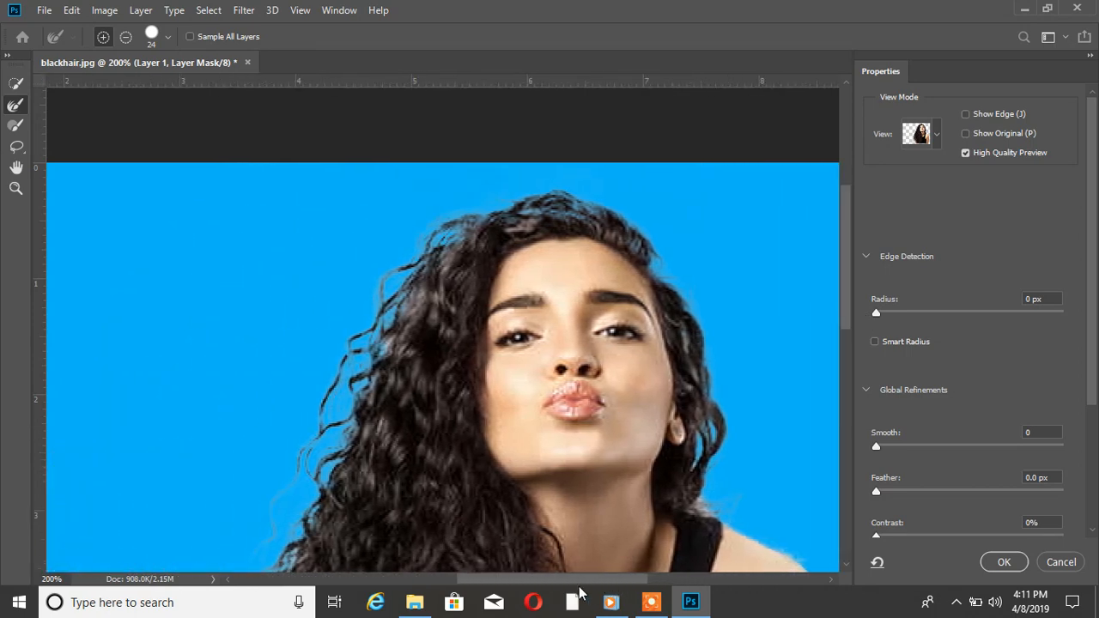
drag(848, 308, 867, 429)
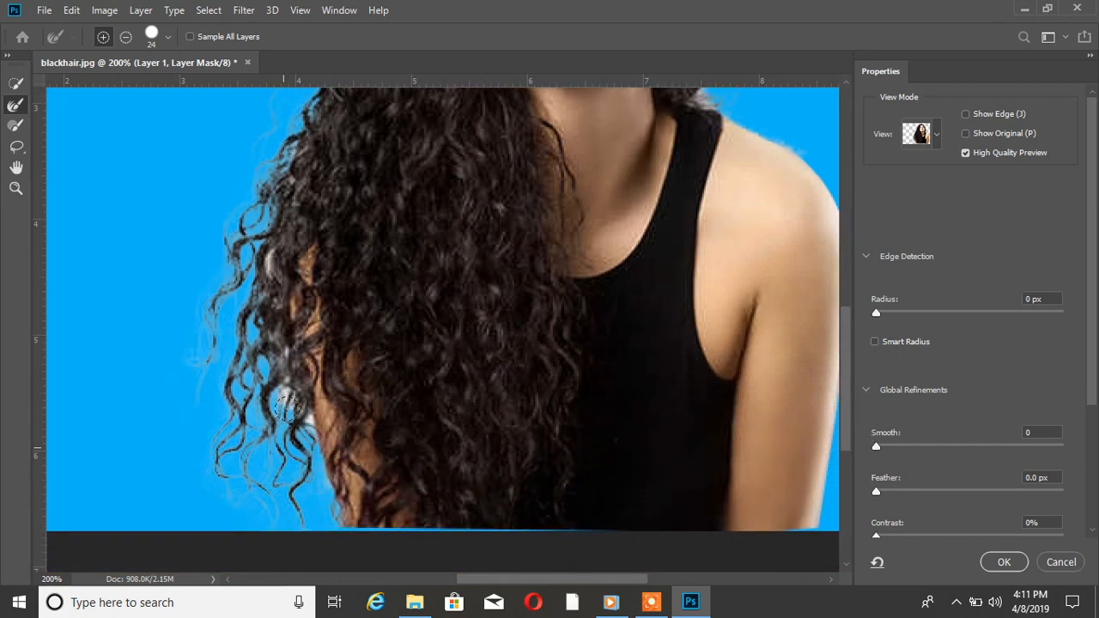
mouse_move(288, 419)
mouse_down()
mouse_move(266, 329)
mouse_move(281, 330)
mouse_move(247, 255)
mouse_move(279, 143)
mouse_up()
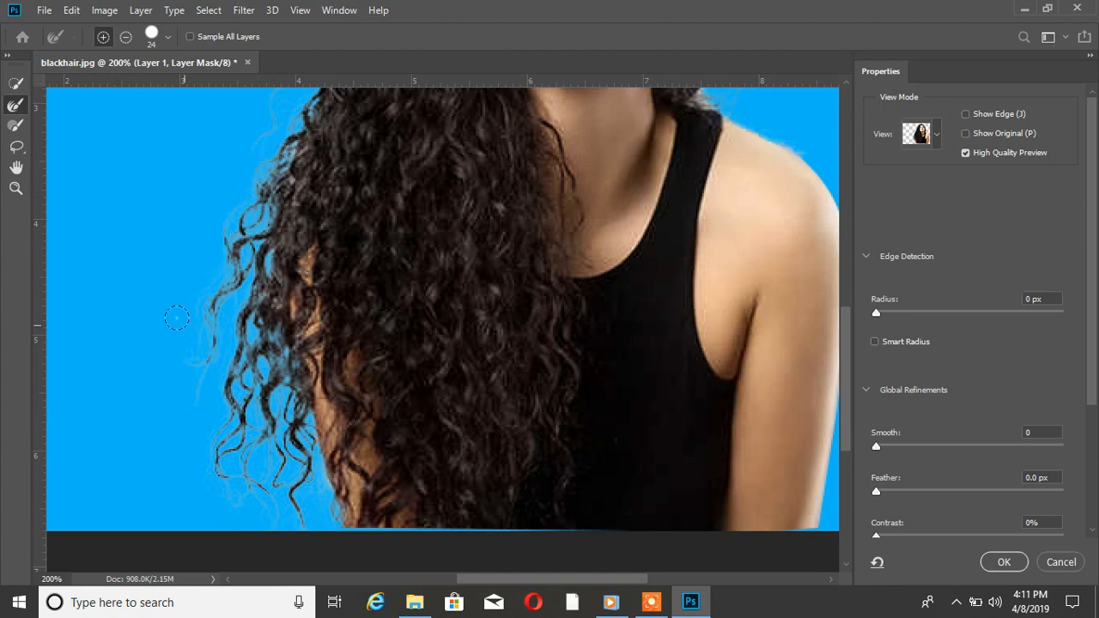
key(ctrl+0)
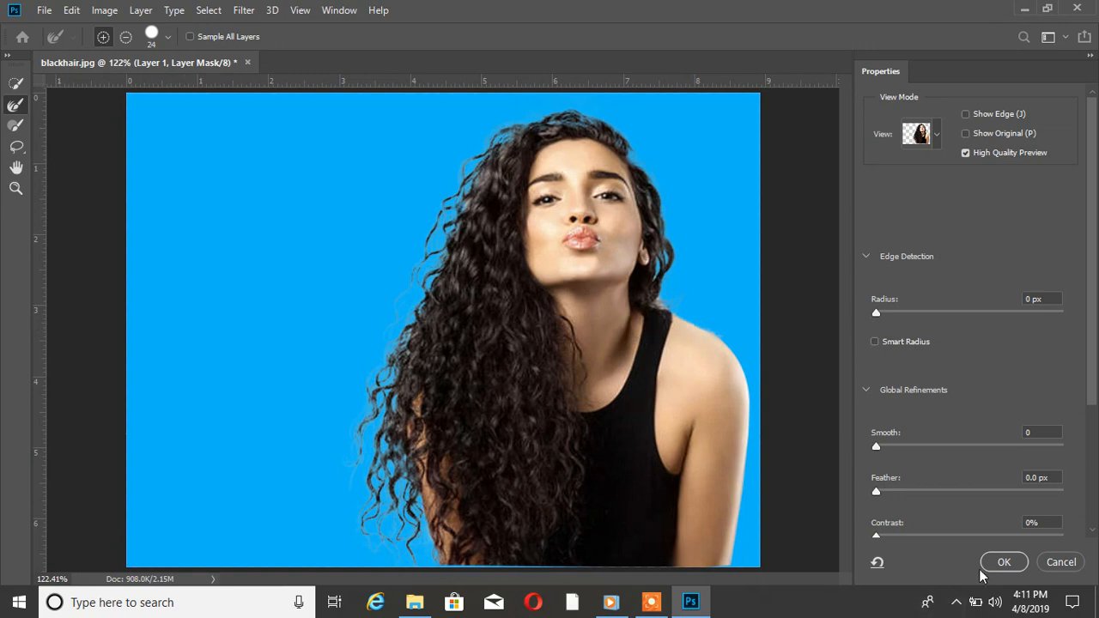
click(1004, 563)
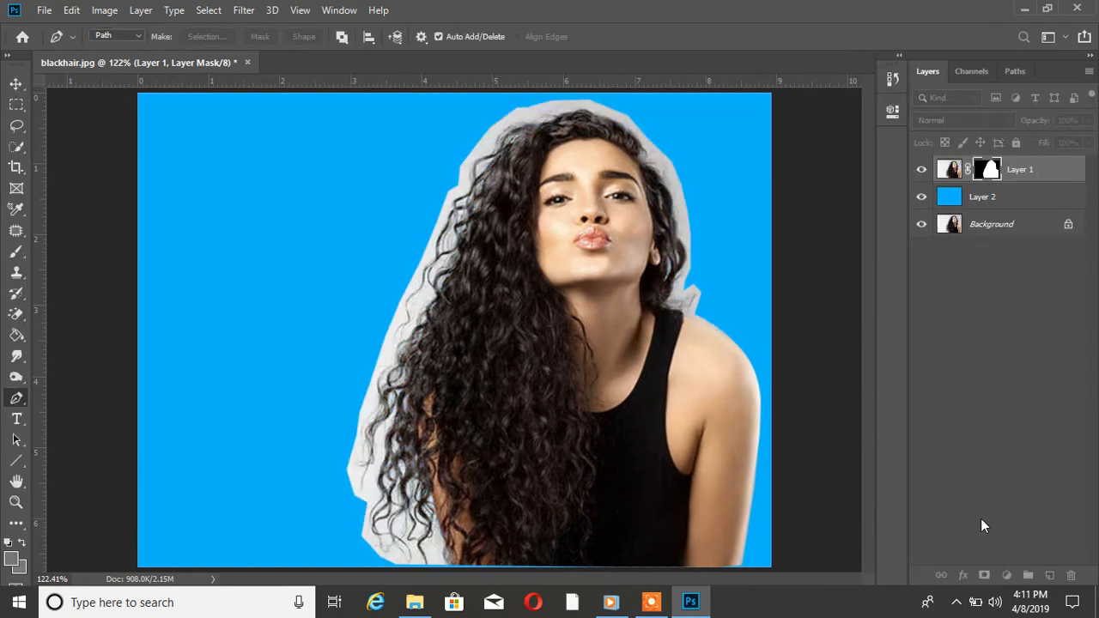
Select the blue Layer 2.
click(983, 197)
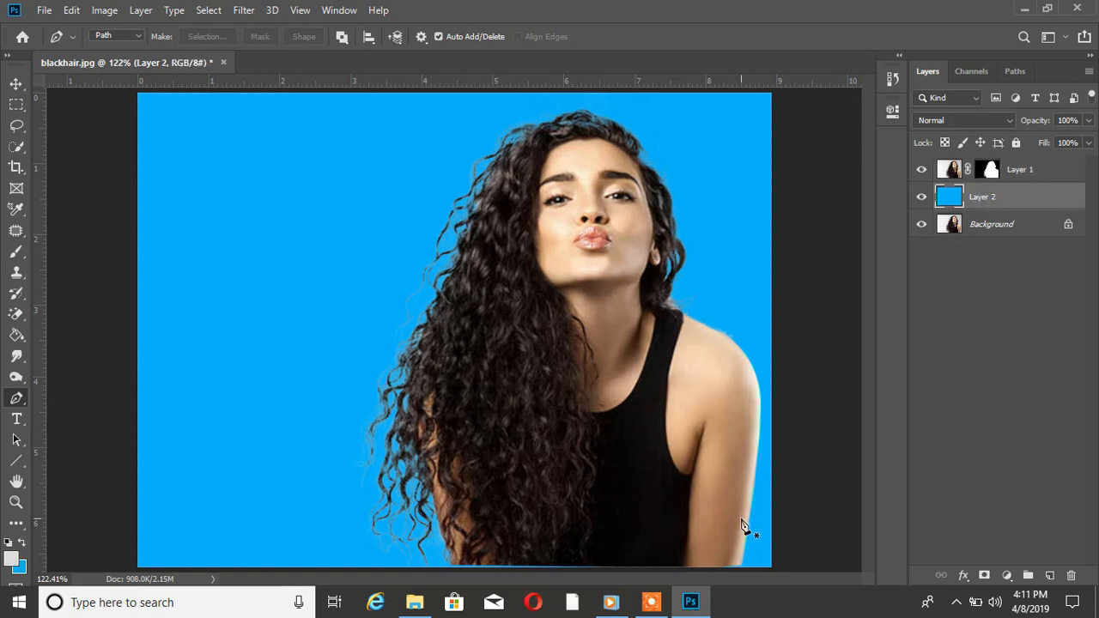
click(659, 605)
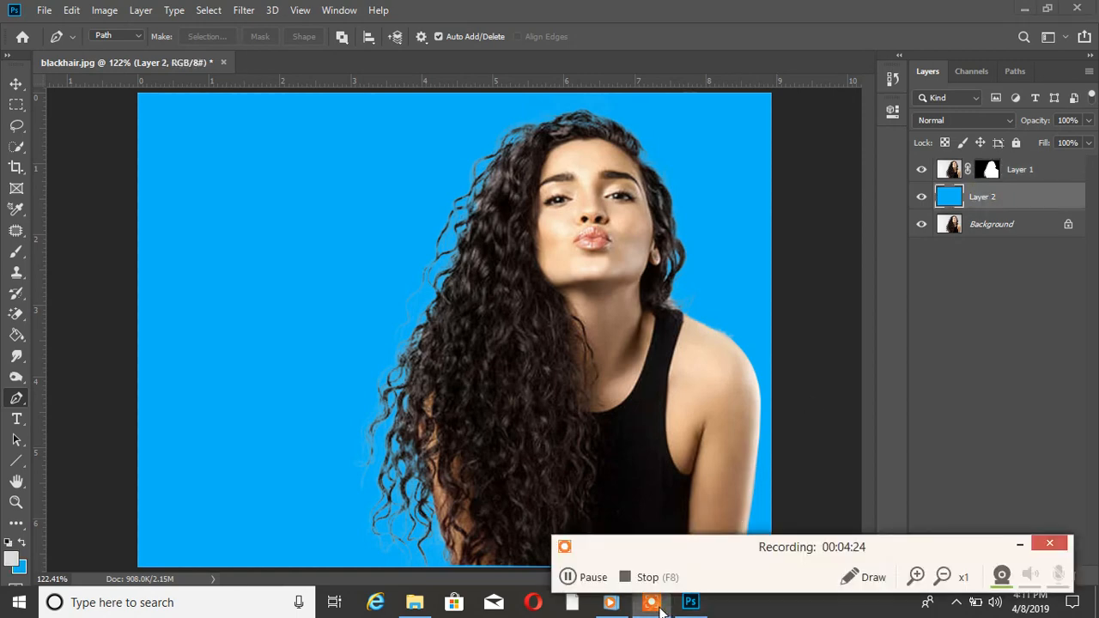
click(611, 602)
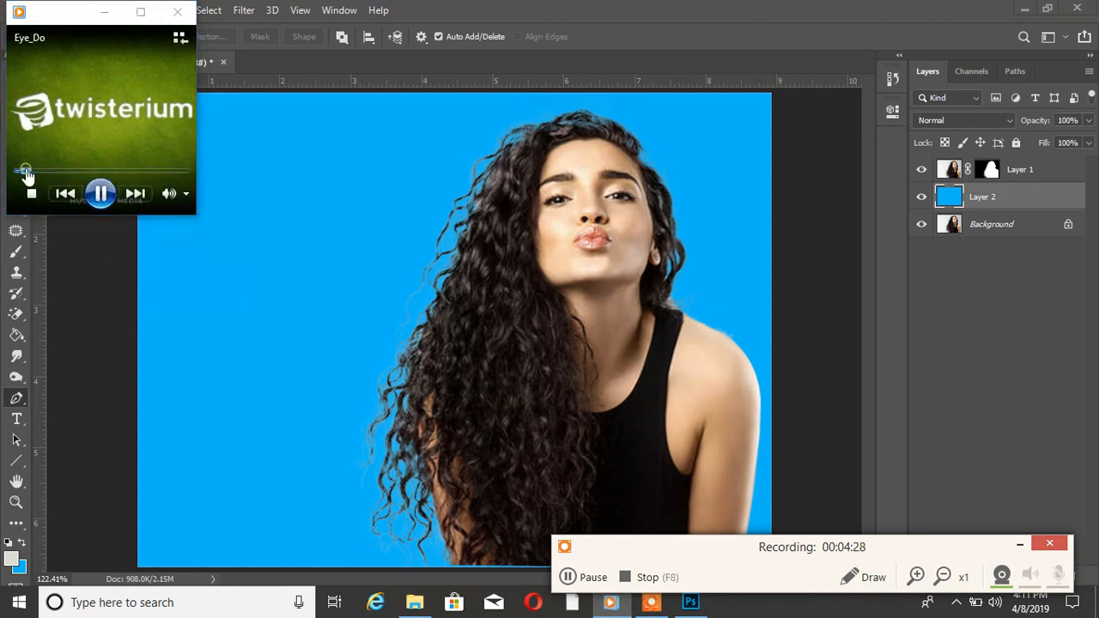
click(357, 249)
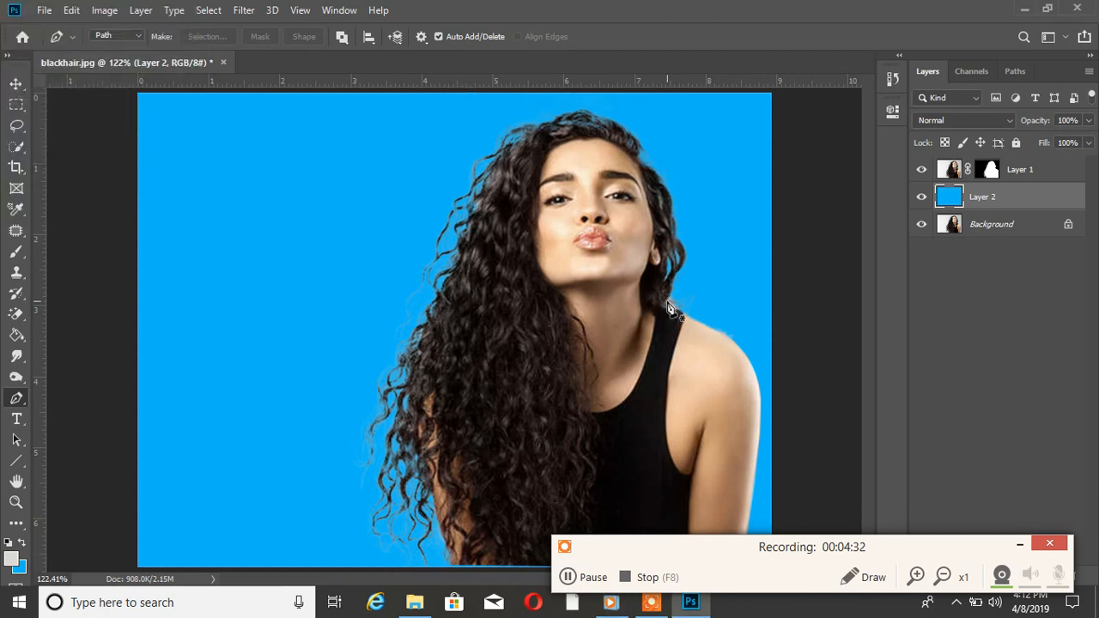
click(1020, 545)
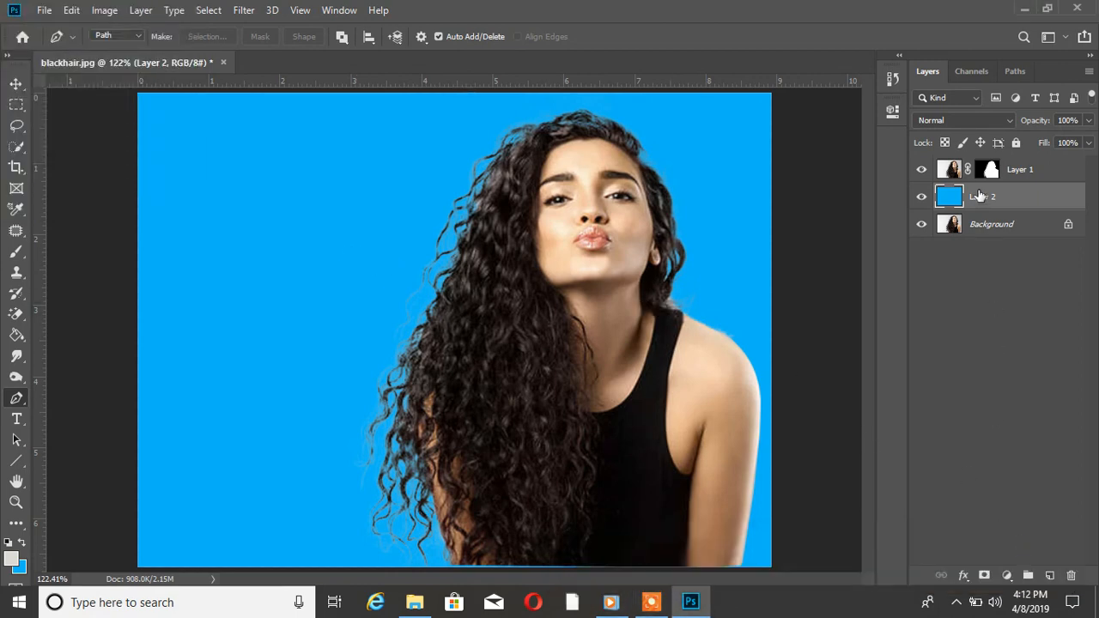
Set the foreground color to the orange-yellow edb31b.
click(12, 560)
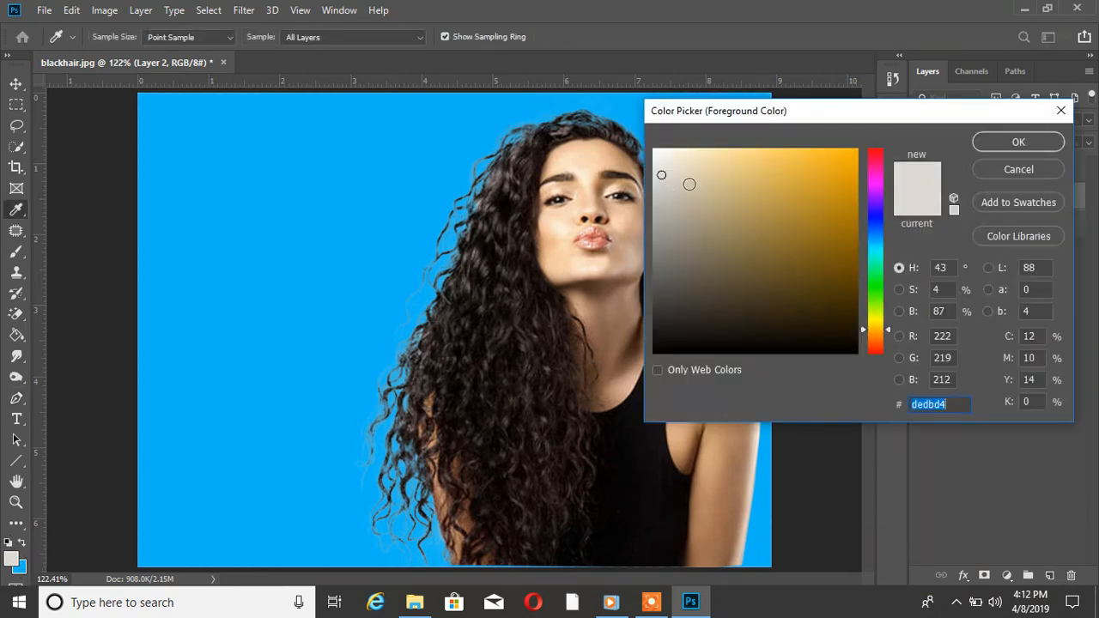
click(779, 202)
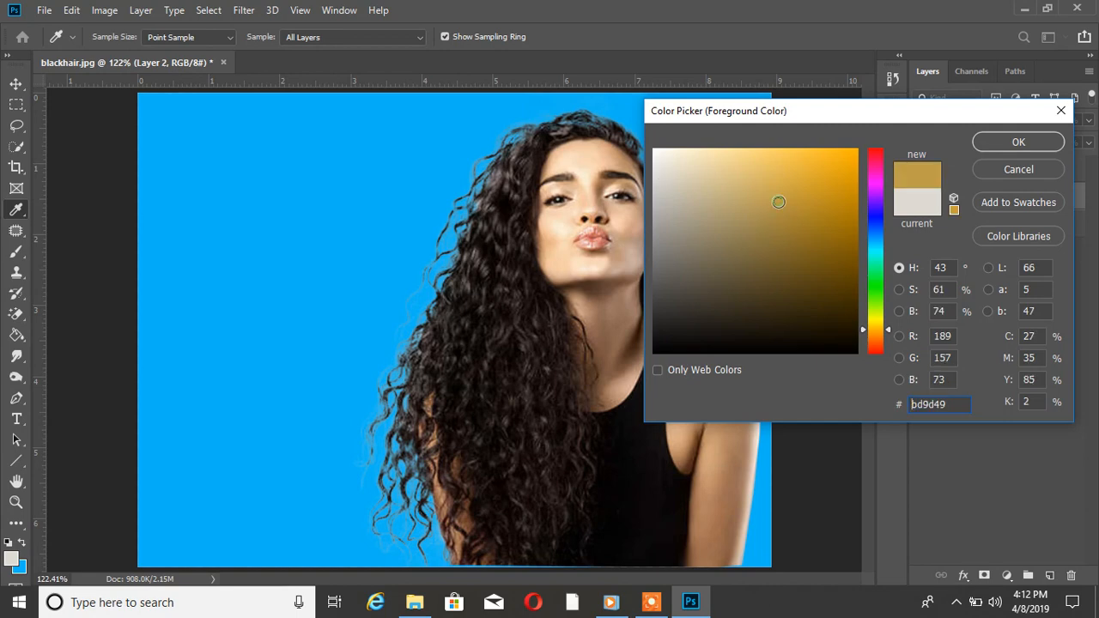
click(813, 184)
click(834, 162)
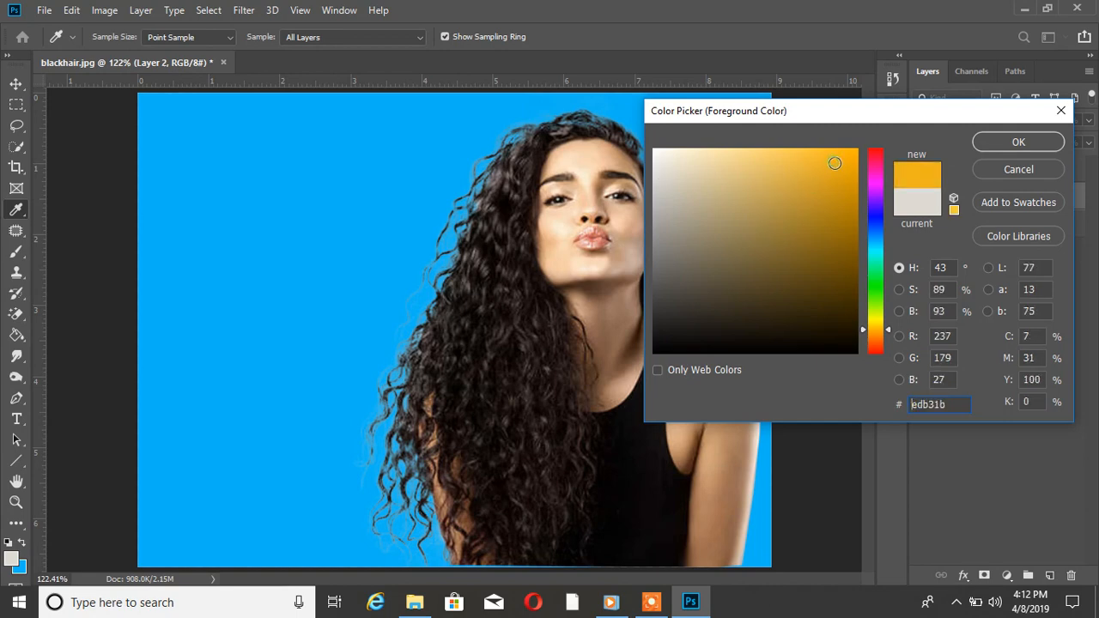
click(1001, 141)
key(p)
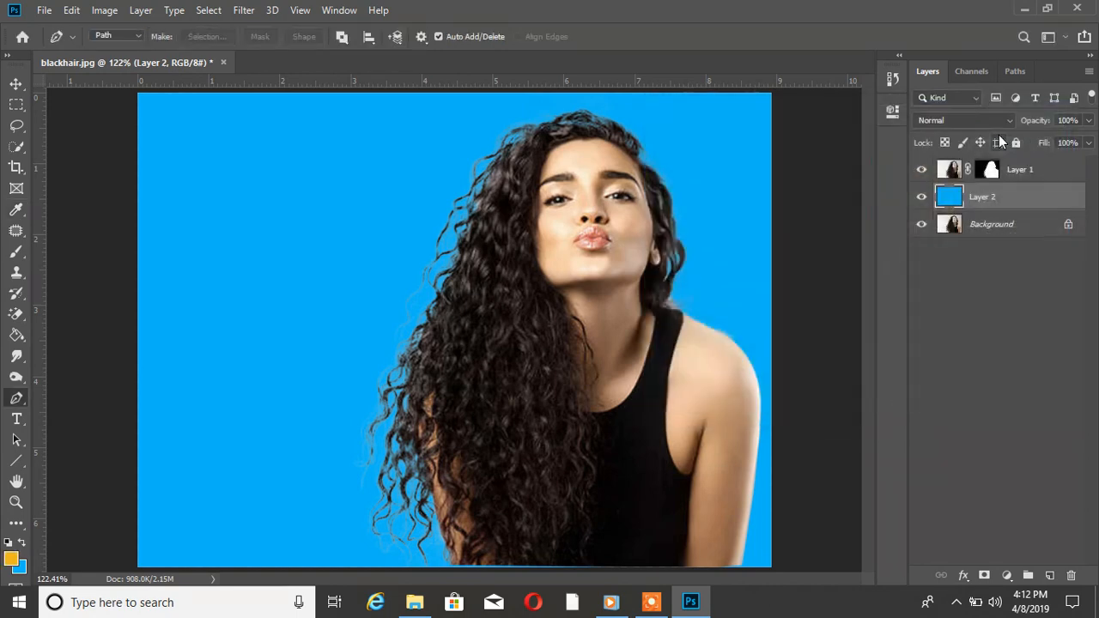
Fill Layer 2 with the orange-yellow foreground color, comparing it against the blue background color.
key(alt+BackSpace)
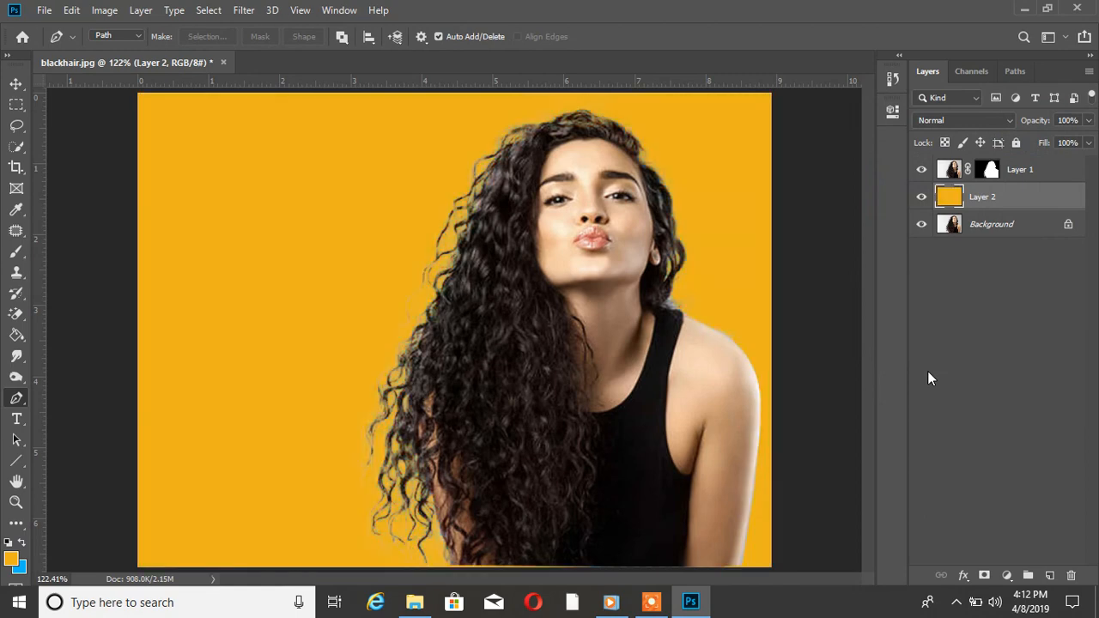
key(ctrl+BackSpace)
key(alt+BackSpace)
Add a Hue/Saturation adjustment layer above Layer 2 with Hue set to -18.
click(1005, 576)
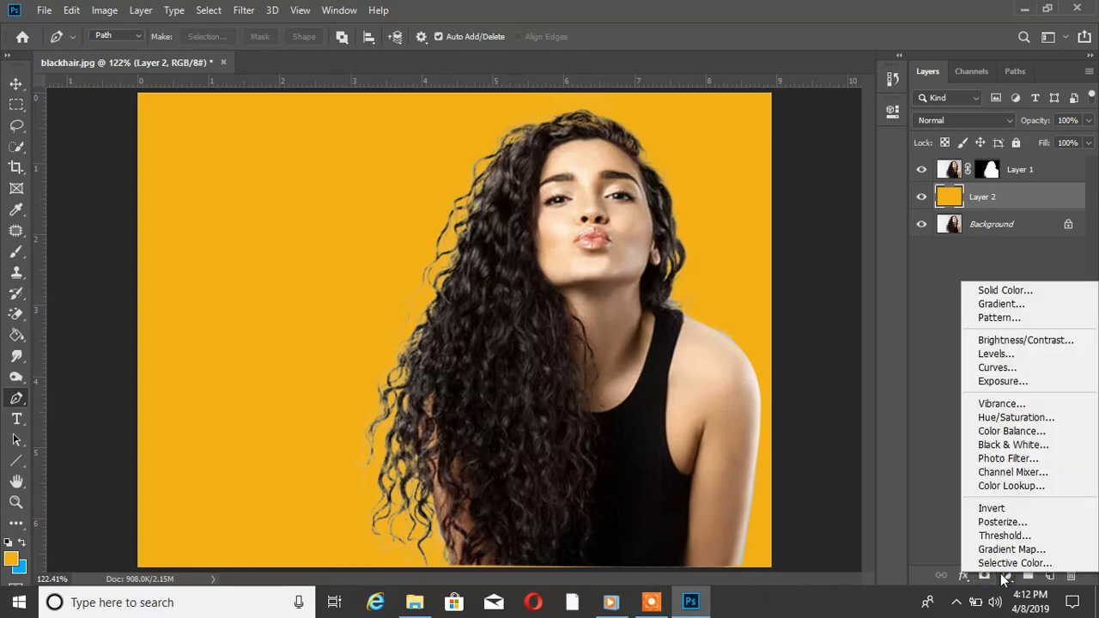
click(1016, 417)
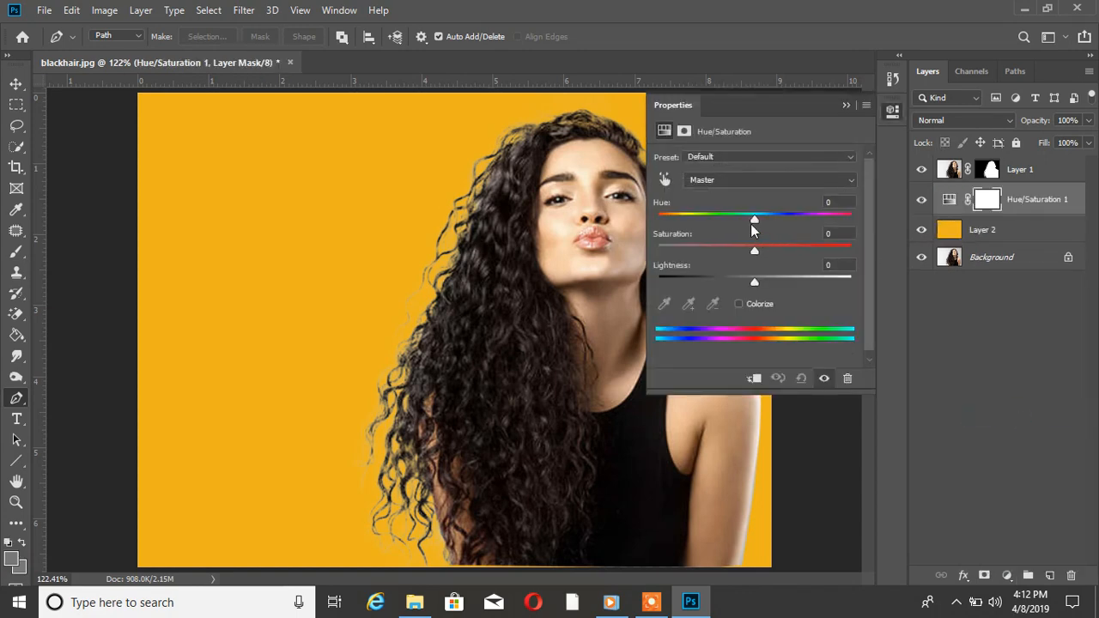
mouse_move(753, 222)
mouse_down()
mouse_move(722, 223)
mouse_move(849, 220)
mouse_move(672, 229)
mouse_move(769, 222)
mouse_move(740, 225)
mouse_up()
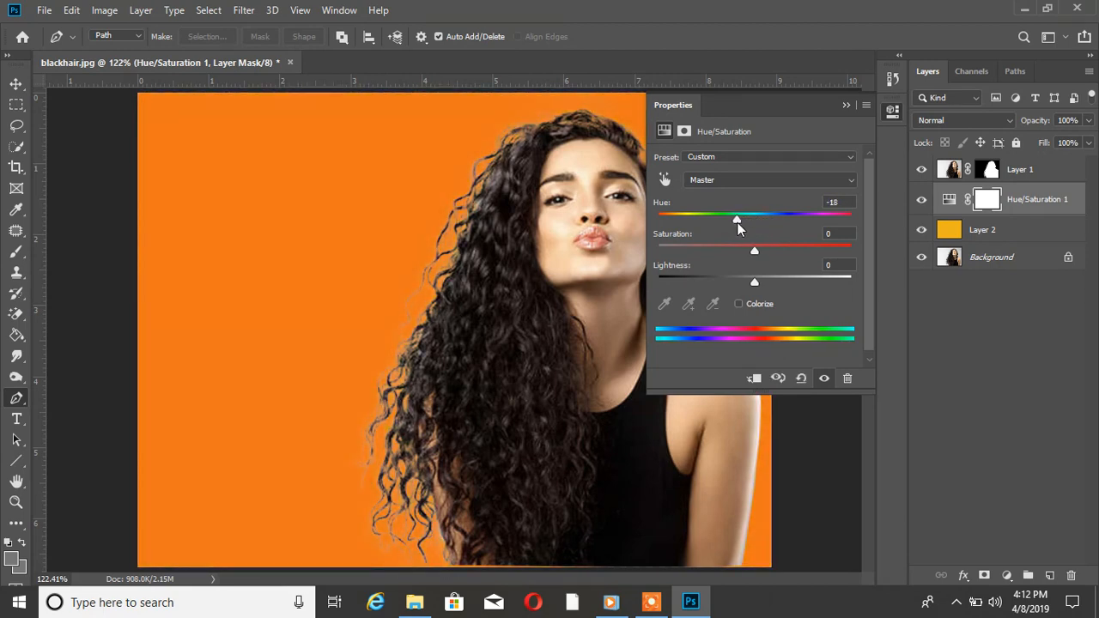
click(942, 279)
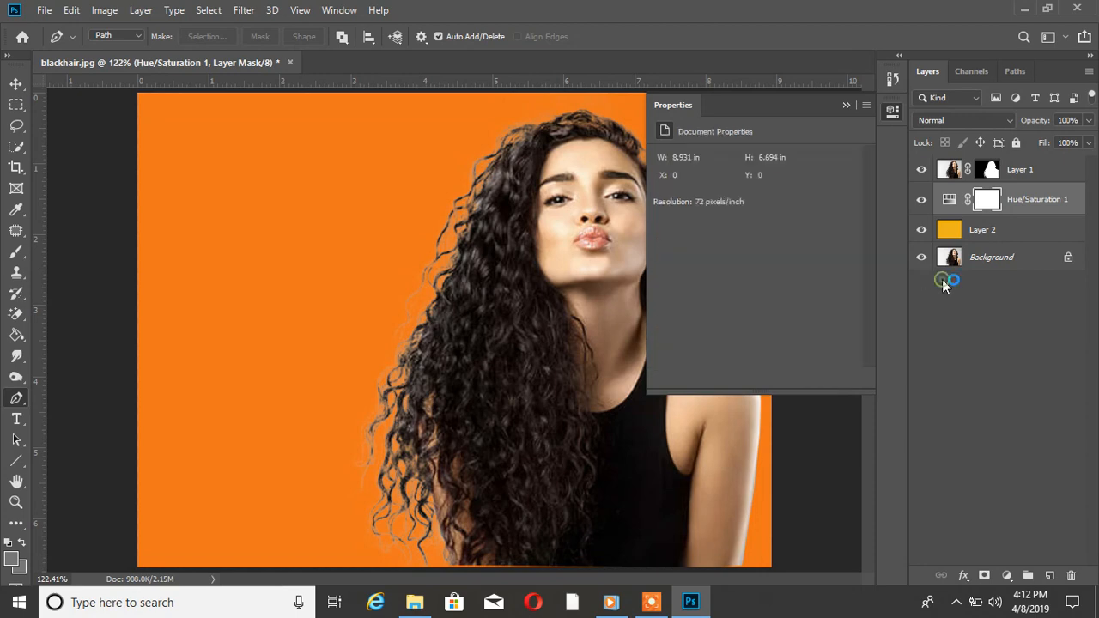
click(847, 106)
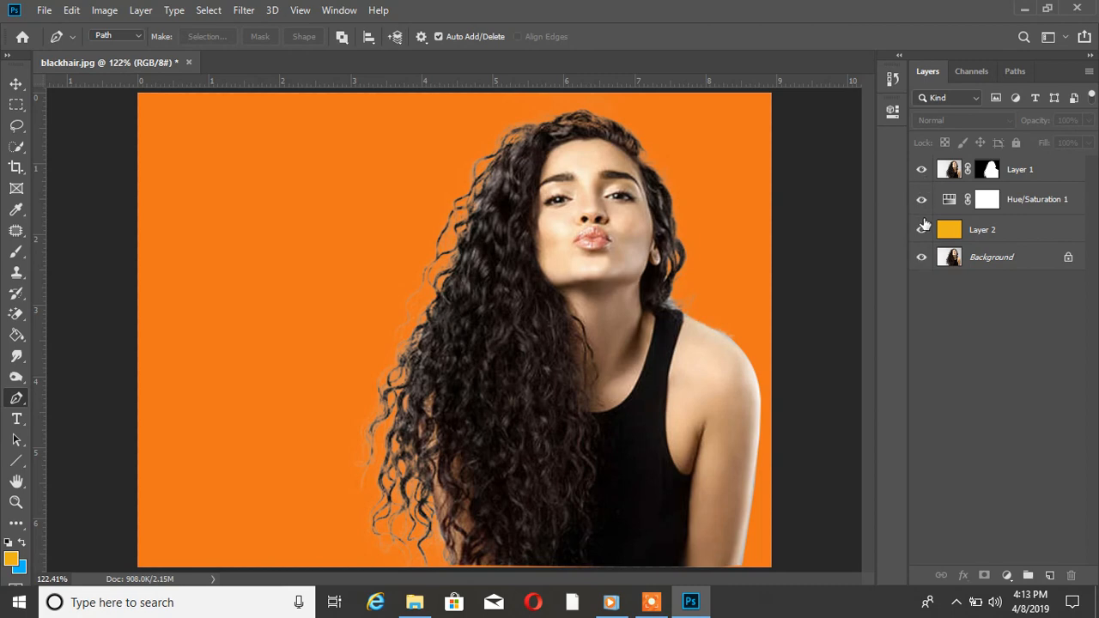
Toggle the visibility of the Hue/Saturation adjustment, Background and Layer 2 to compare their effect on the image.
click(922, 199)
click(922, 199)
click(922, 257)
click(922, 256)
click(922, 229)
click(923, 229)
click(923, 229)
click(923, 229)
Save a JPEG copy named blackhair to the Desktop at Maximum quality 12 with the Progressive format option.
key(ctrl+shift+s)
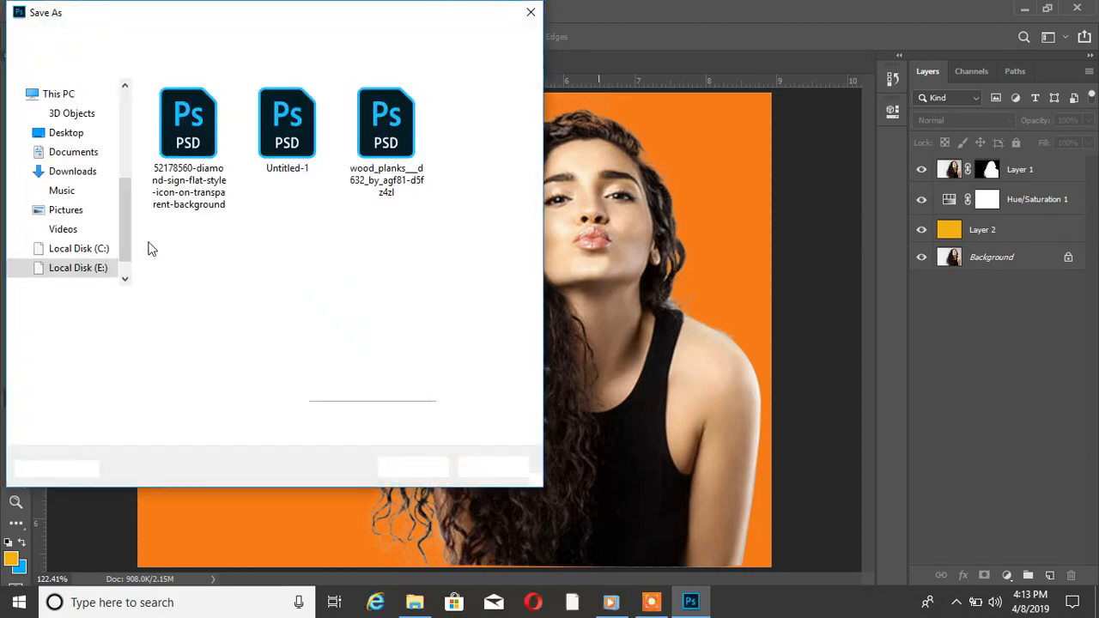
click(87, 135)
click(156, 324)
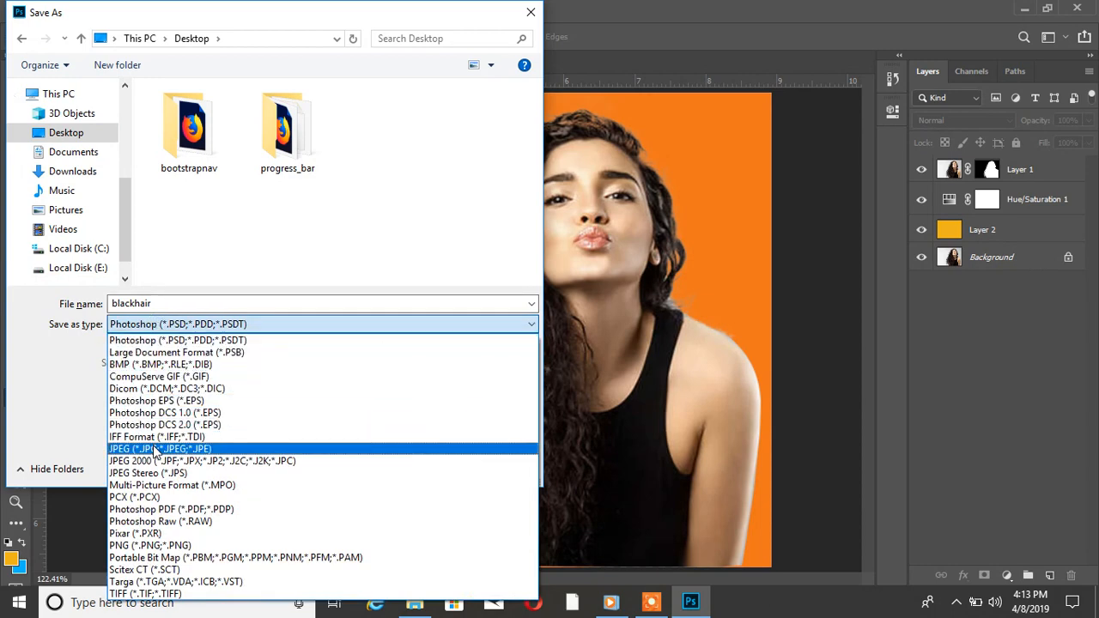
click(156, 449)
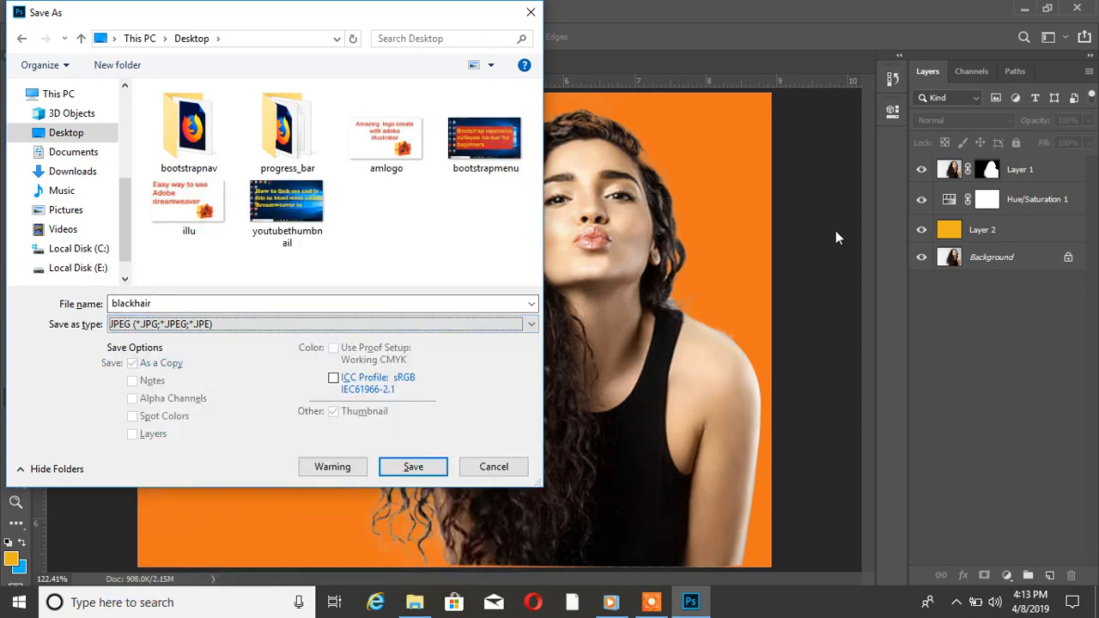
click(418, 462)
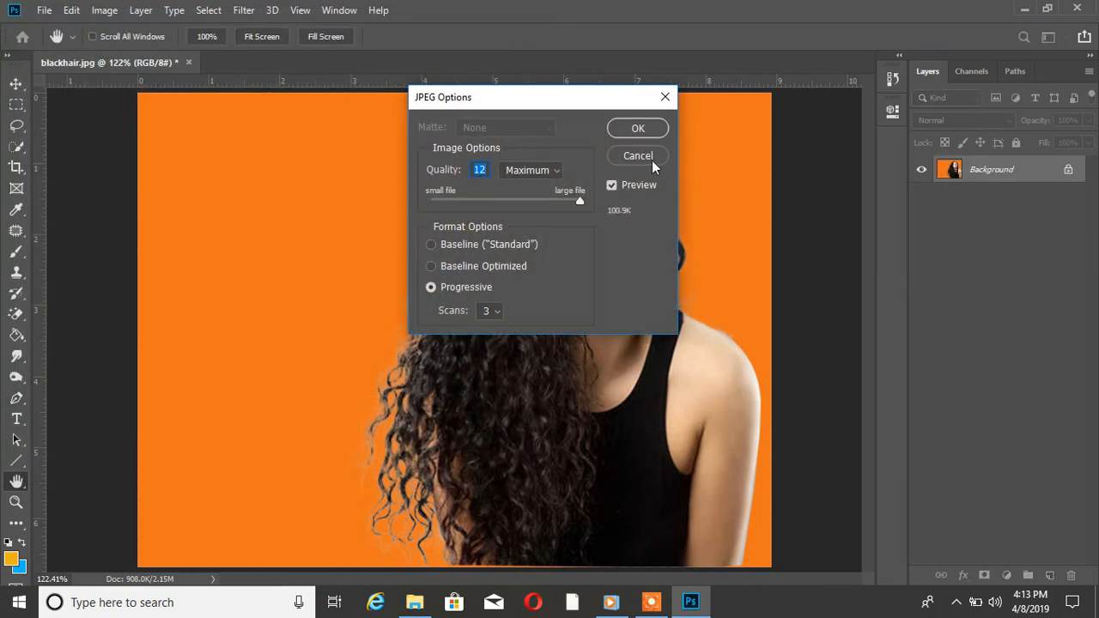
click(646, 128)
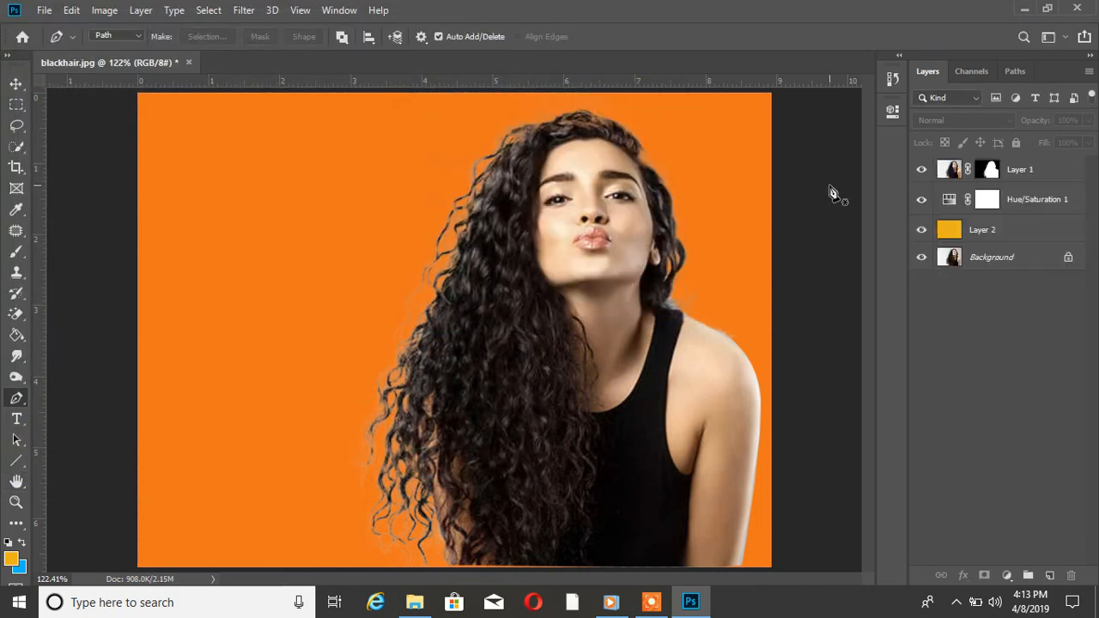
click(1094, 6)
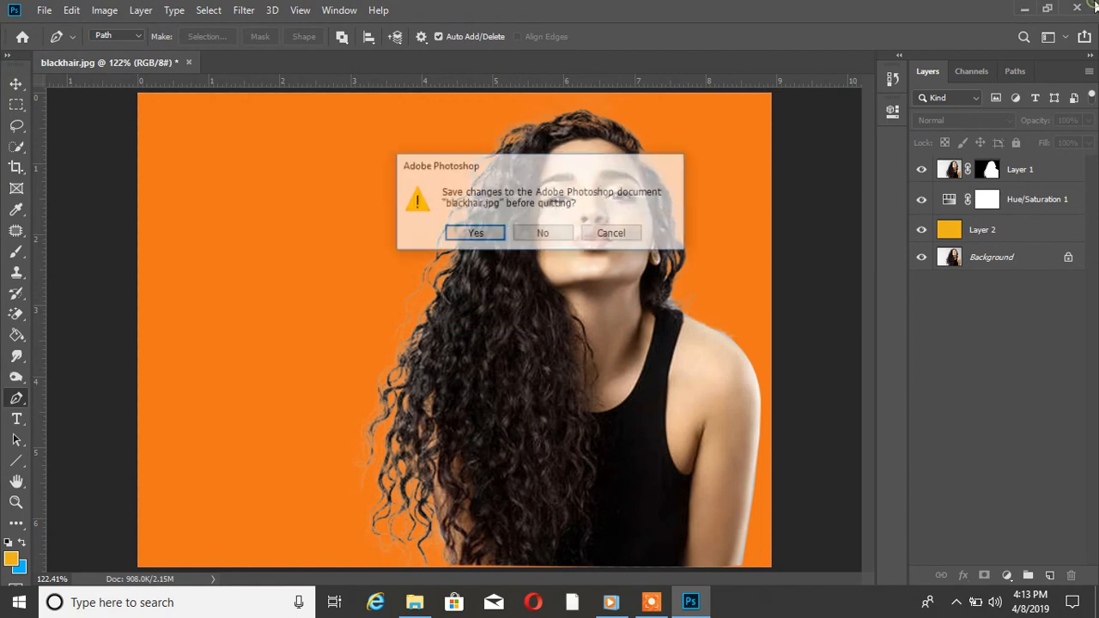
click(484, 233)
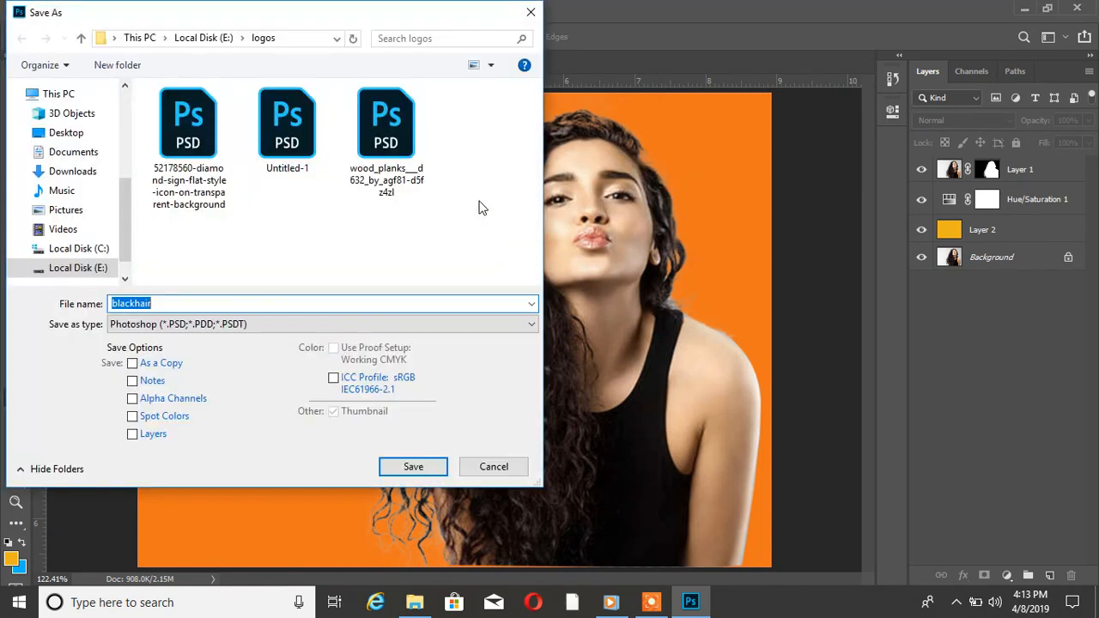
click(530, 12)
Quit Photoshop without saving the changes to the layered blackhair.jpg document.
click(1078, 8)
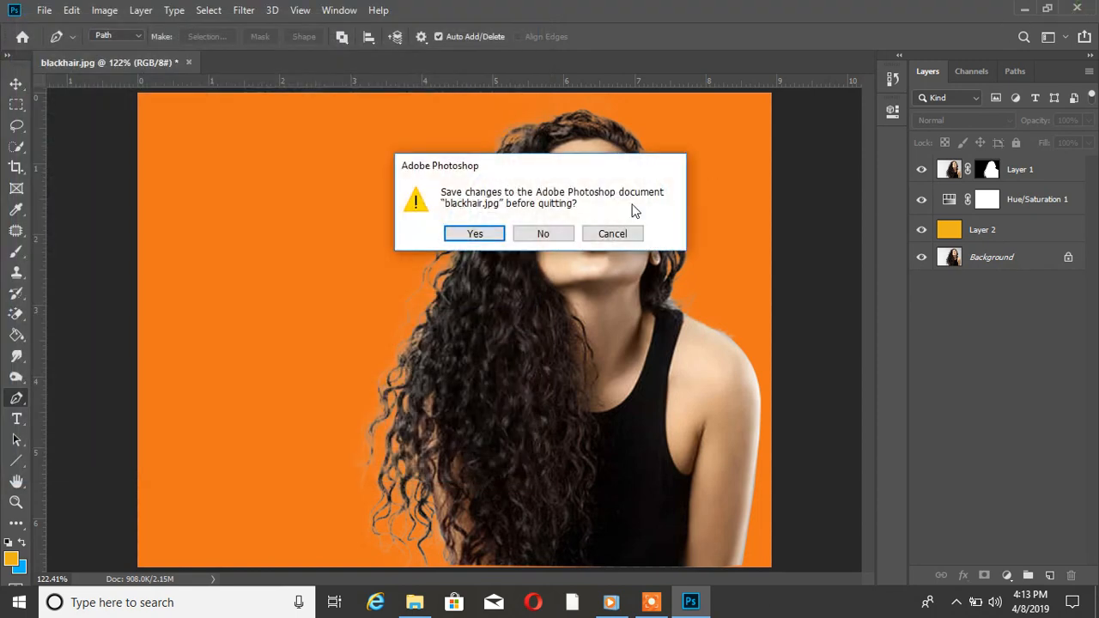
click(551, 234)
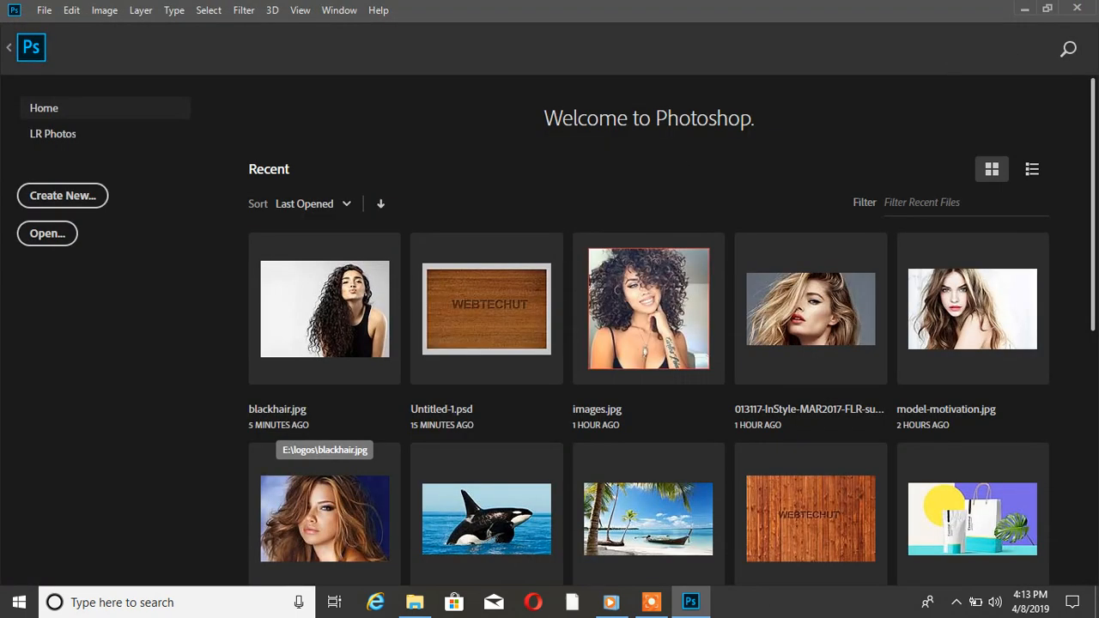
click(1078, 8)
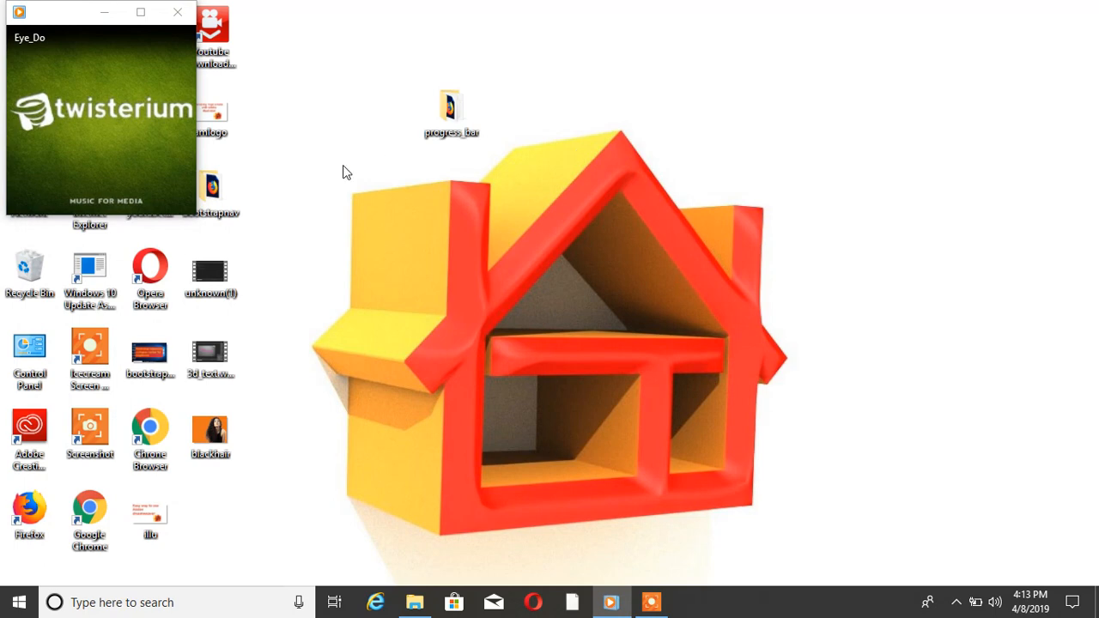
Minimize the media player, open the exported blackhair image from the desktop to check it, and close the viewer.
click(103, 12)
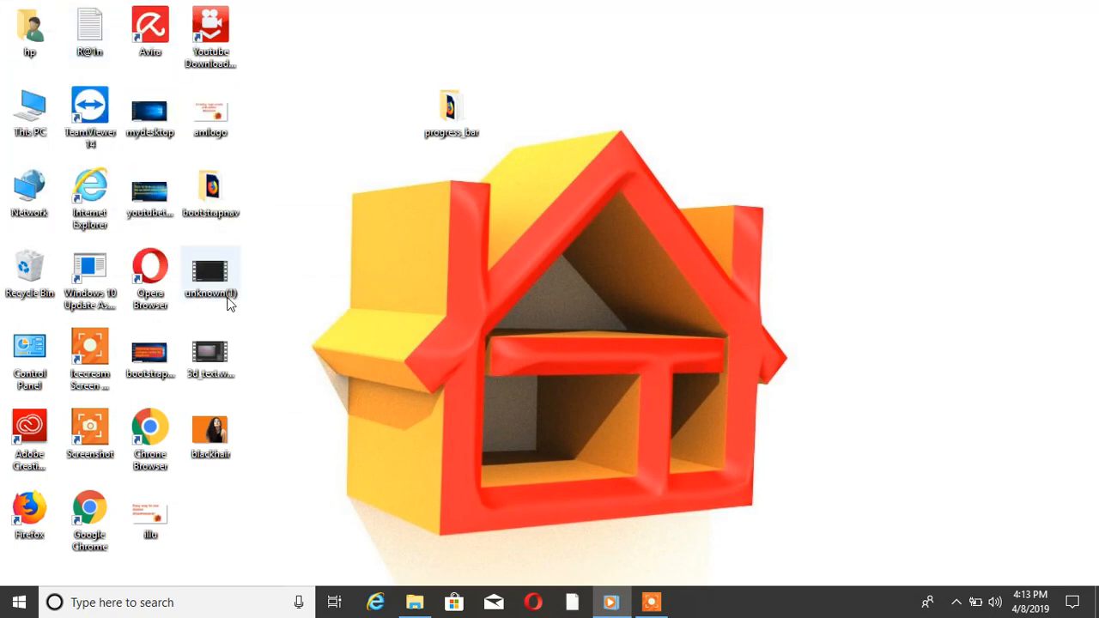
double_click(215, 446)
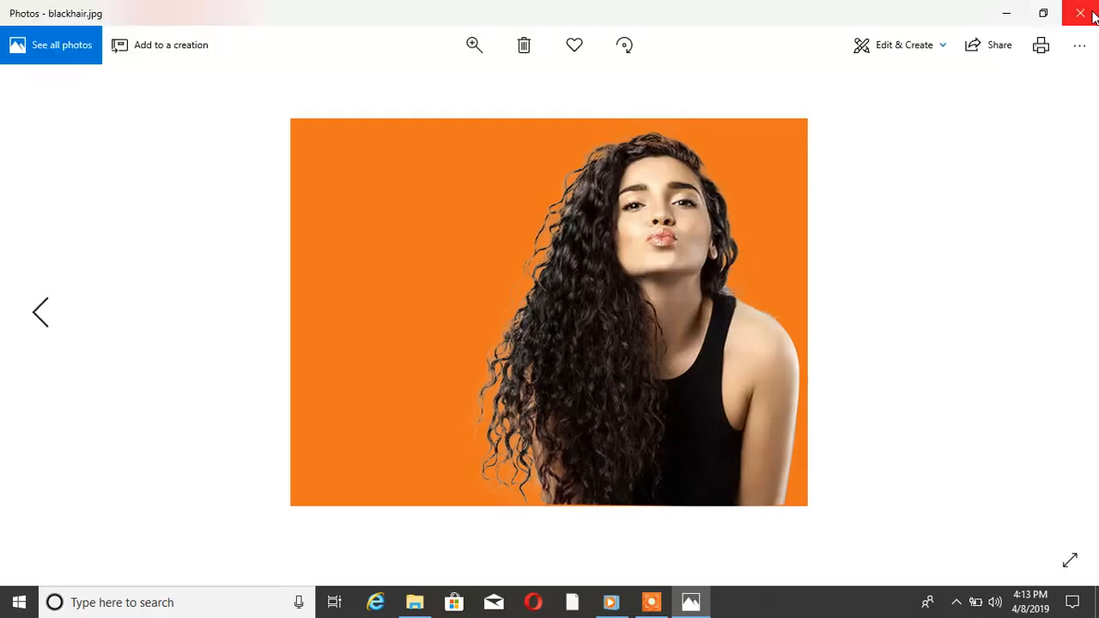
click(1092, 15)
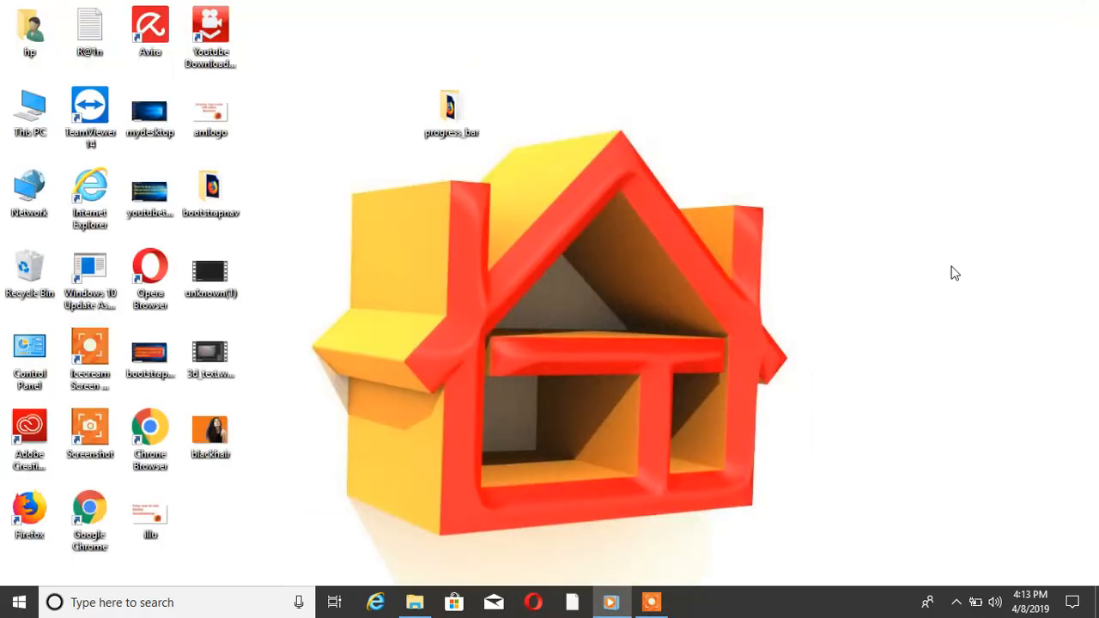
click(661, 606)
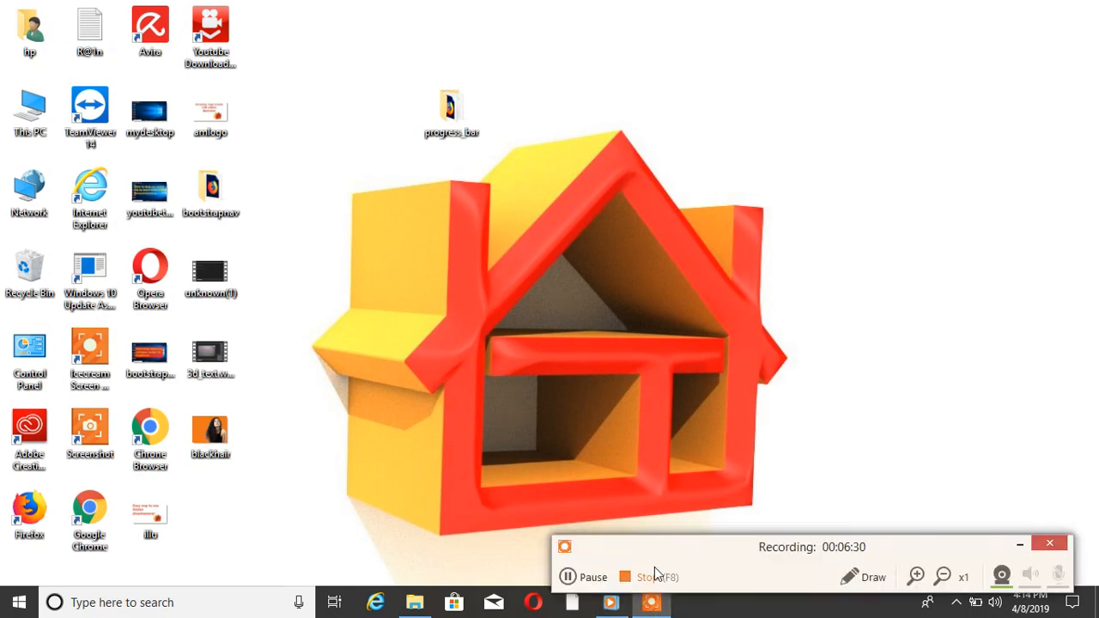